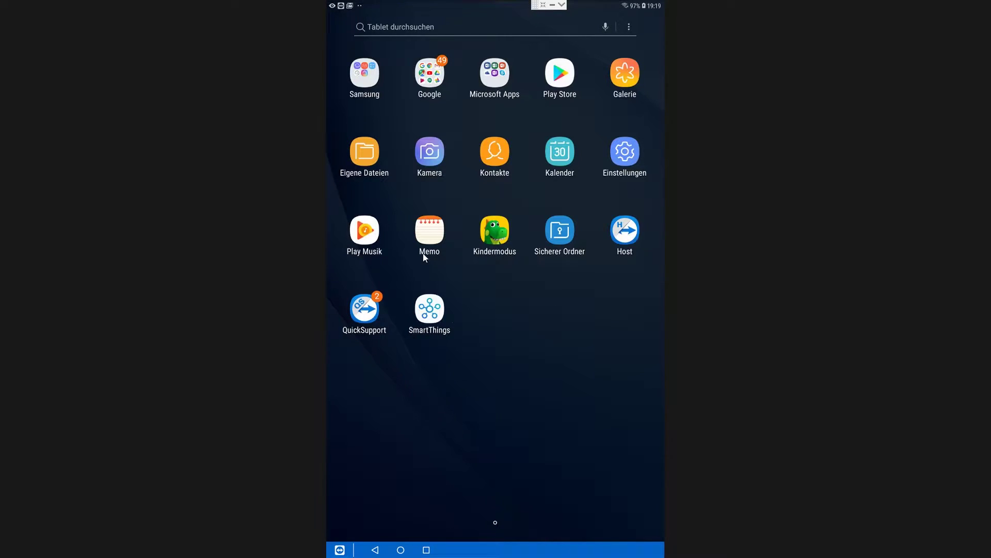
Open the tablet's Settings from the notification shade to find its model, SM-T580 (GTAXLWIFI)
drag(455, 3, 481, 410)
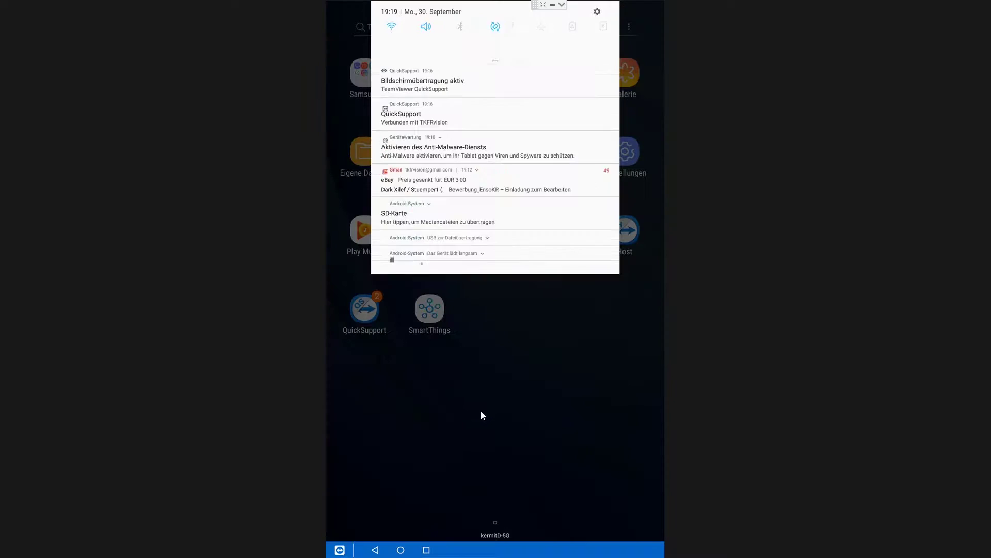
click(603, 14)
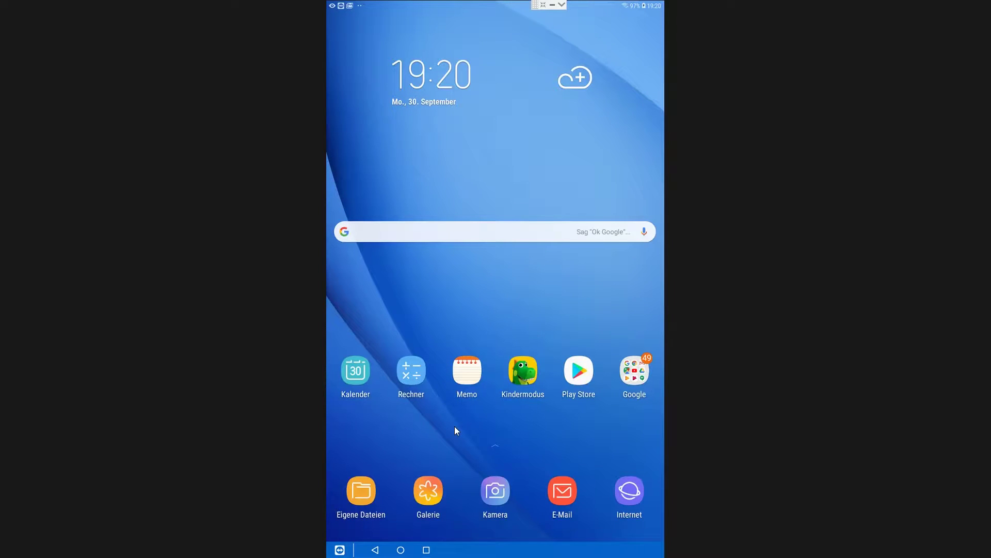
Hide the mirrored tablet window and load Samsung's USB driver download page in a new Chrome window
drag(525, 308, 159, 319)
click(552, 4)
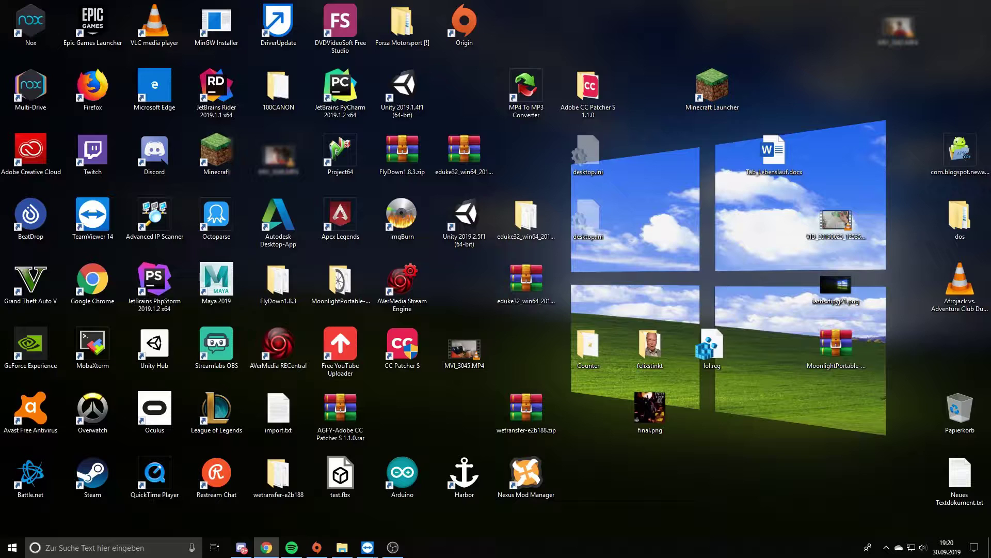
right_click(267, 547)
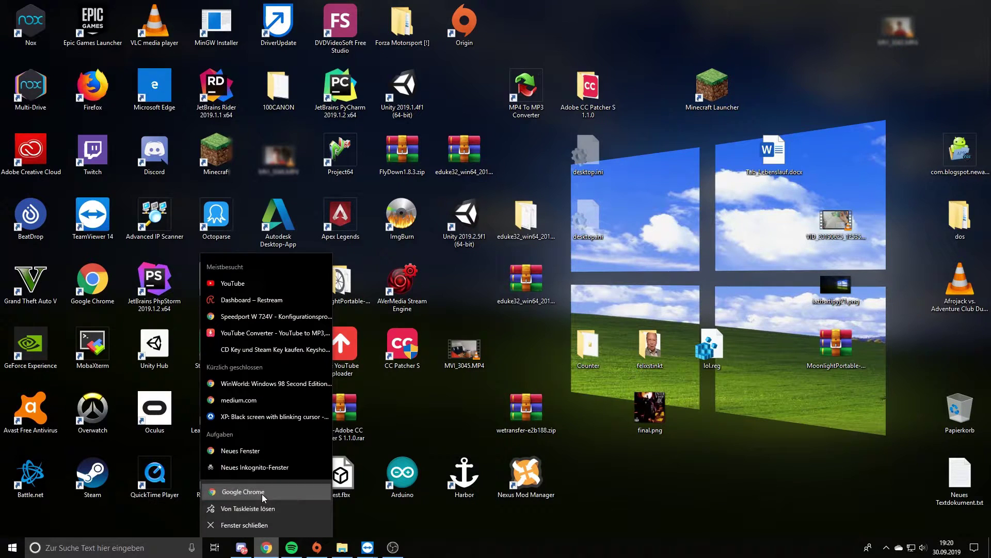
click(243, 491)
text(https://developer.samsung.com/galaxy/others/android-usb-driver-for-windows)
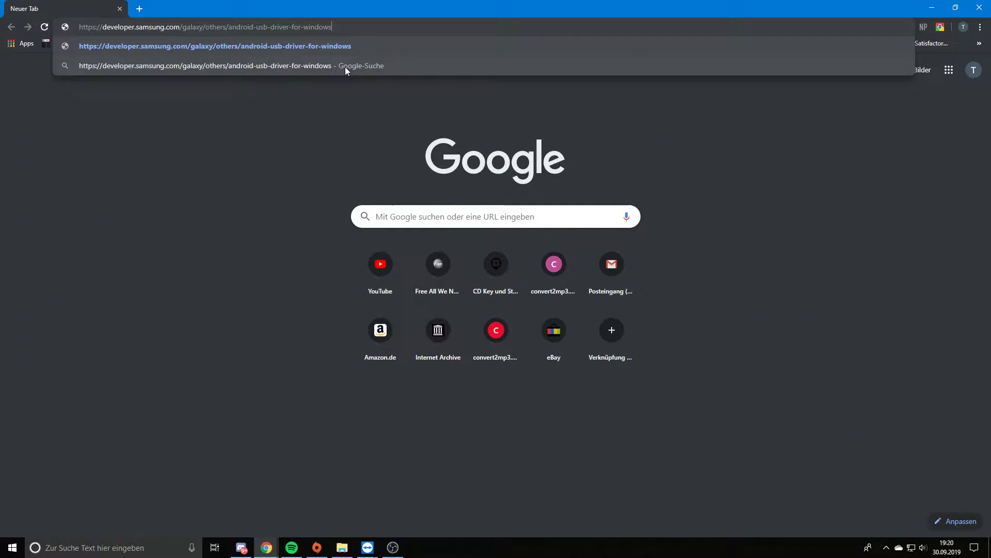
key(Return)
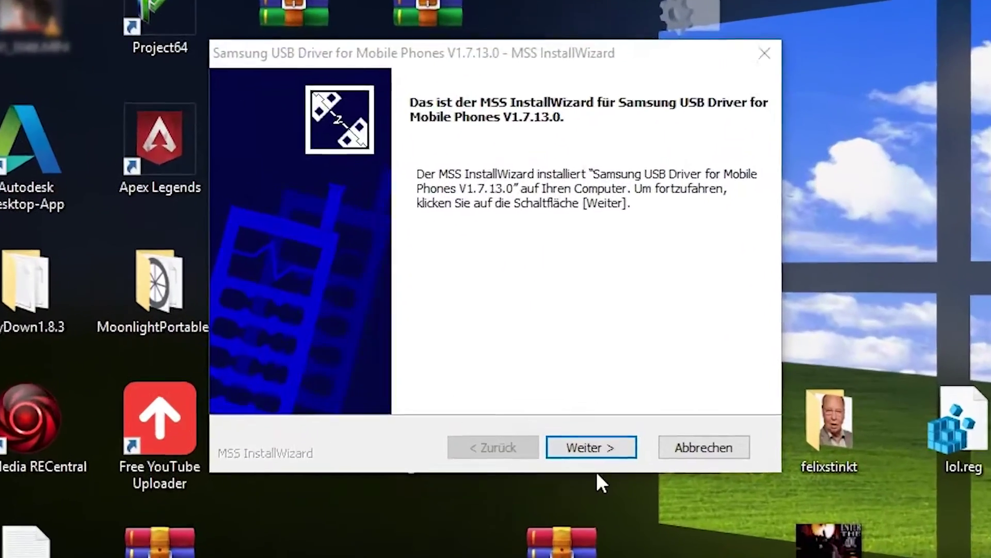
Install Samsung USB Driver V1.7.13.0 with German language and Germany region, then close the wizard
click(591, 447)
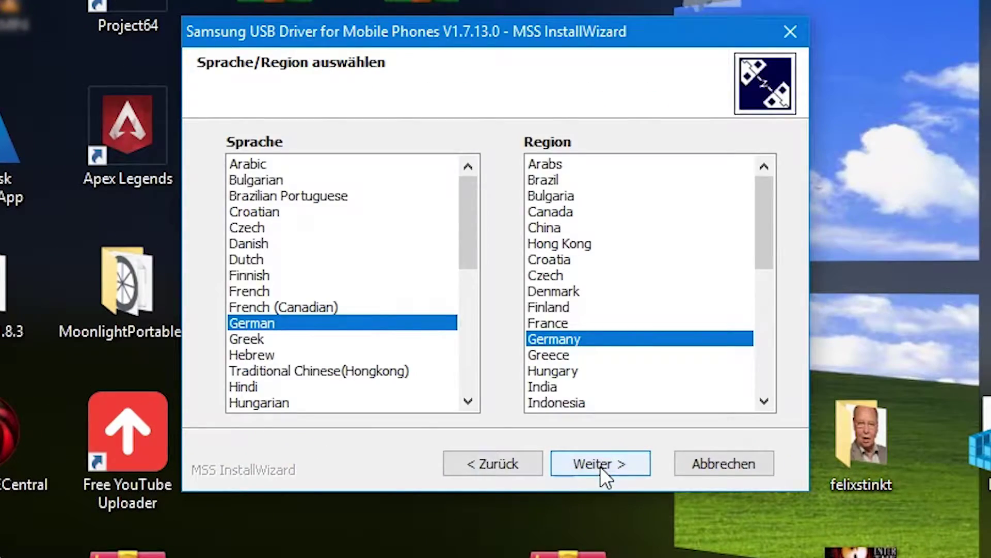
click(591, 451)
click(611, 465)
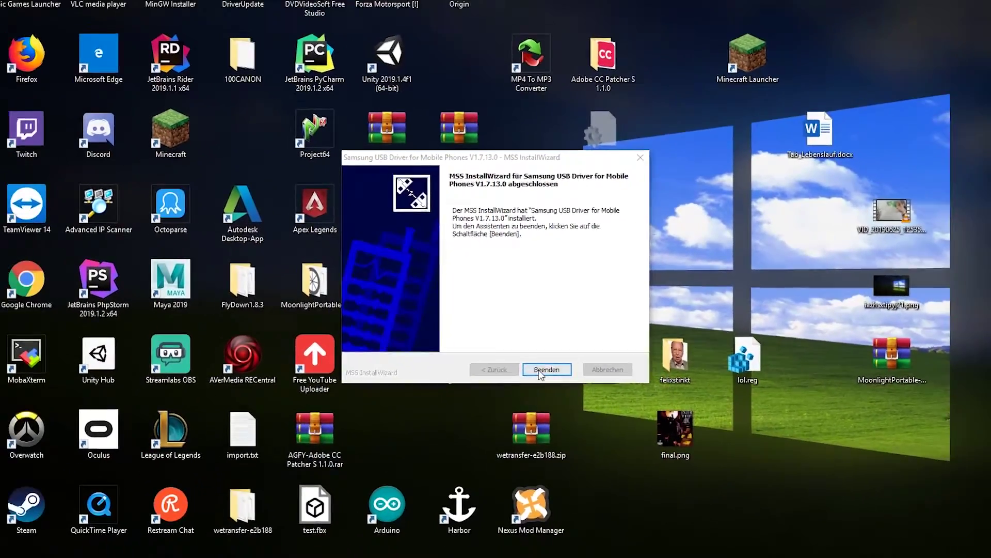
click(541, 372)
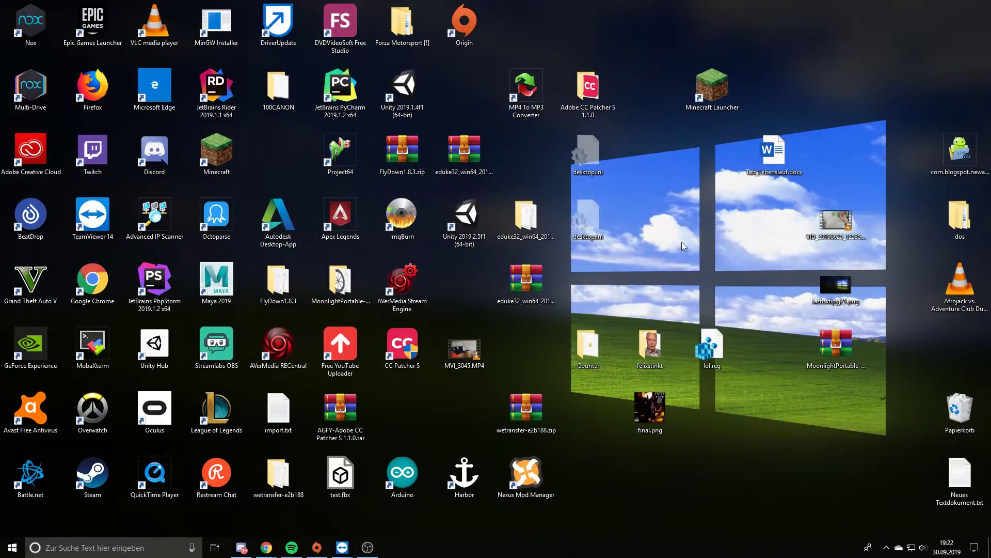
Load the Odin download page odindownload.com/download/ in the Samsung driver Chrome window
mouse_move(267, 547)
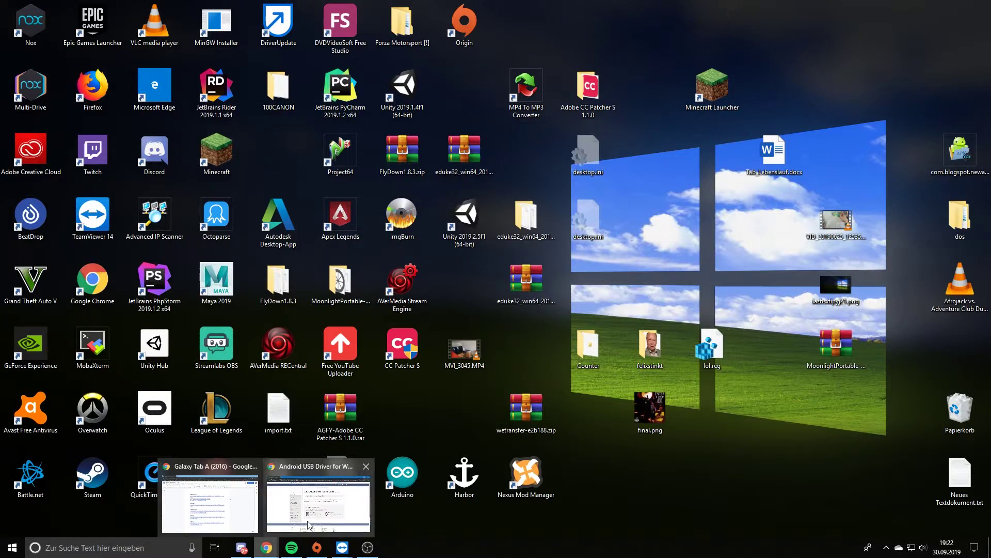
click(317, 496)
click(146, 32)
text(https://odindownload.com/download/)
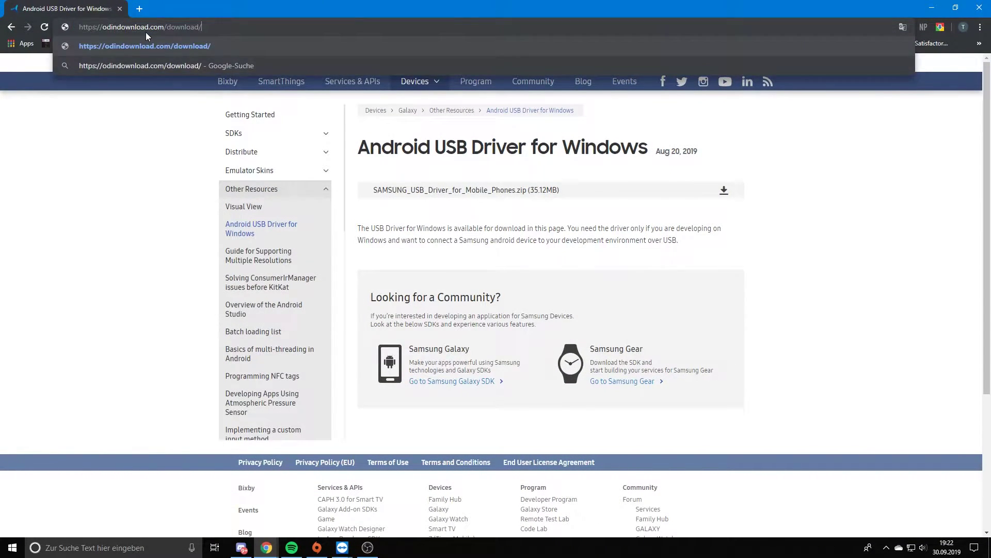
key(Return)
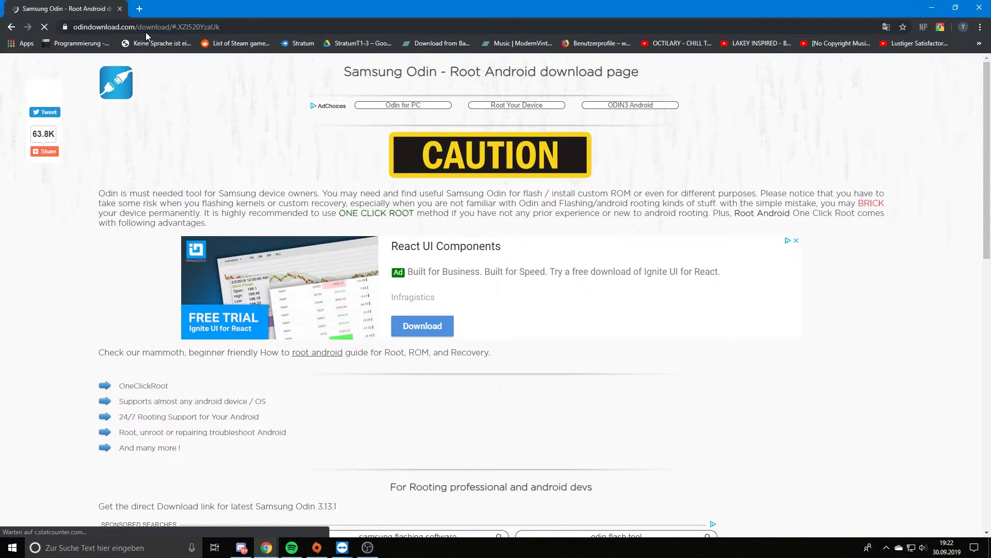
Download Odin 3.13.1, dismiss the Avast threat alert and pause Avast shields for one hour
scroll(213, 386, down, 8)
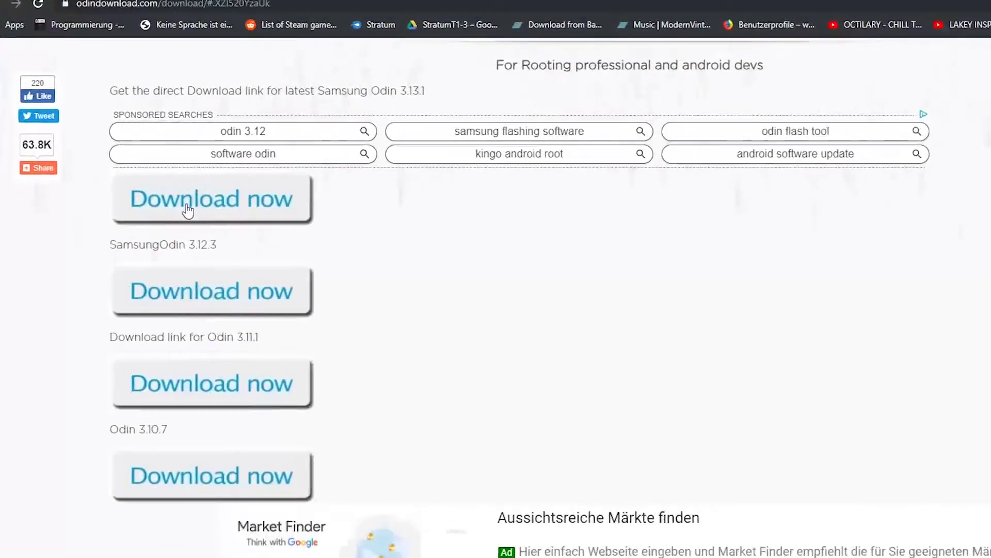
click(305, 266)
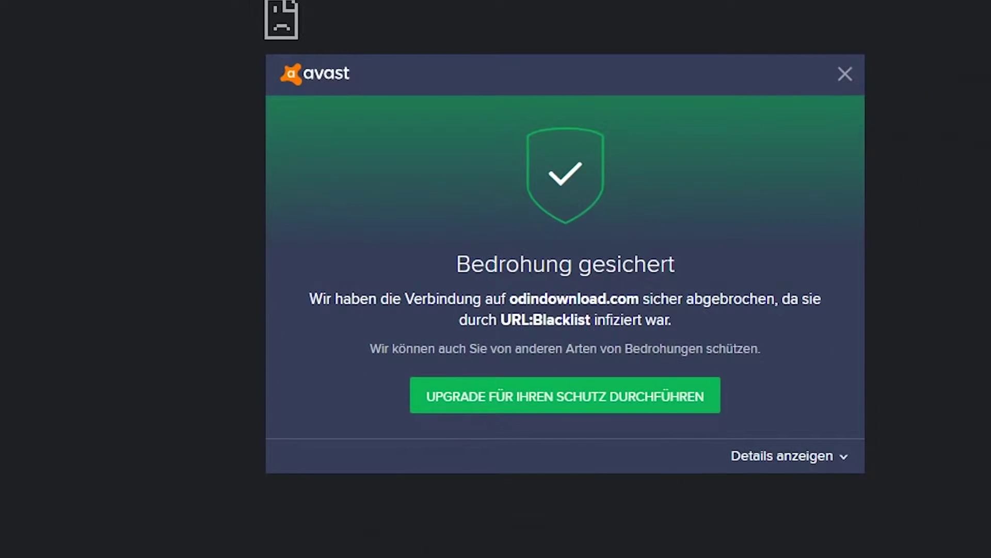
click(798, 466)
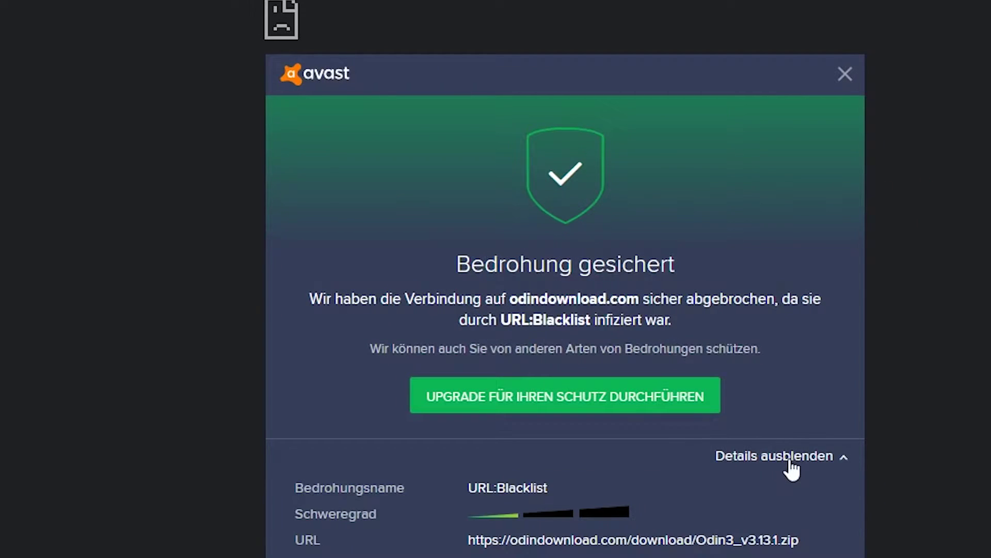
click(850, 75)
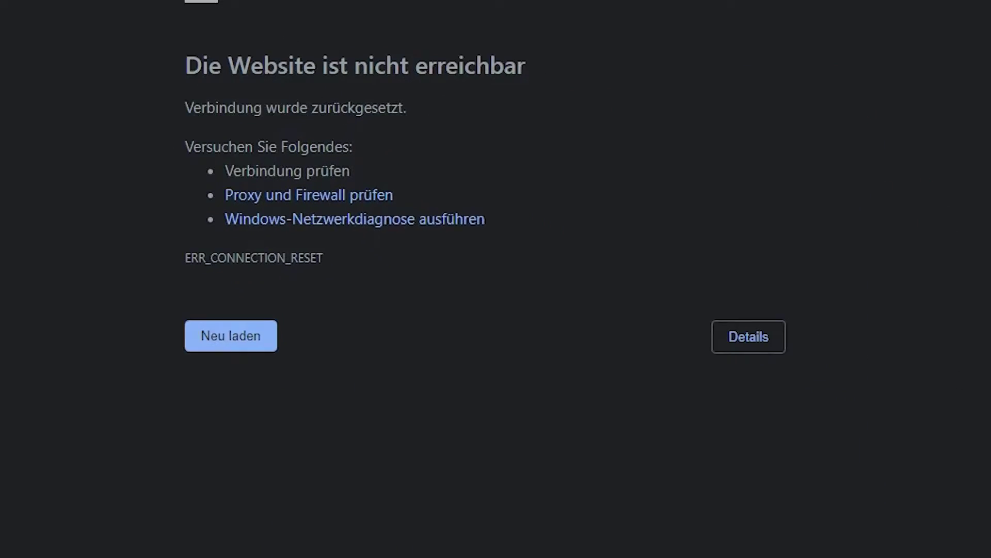
right_click(894, 428)
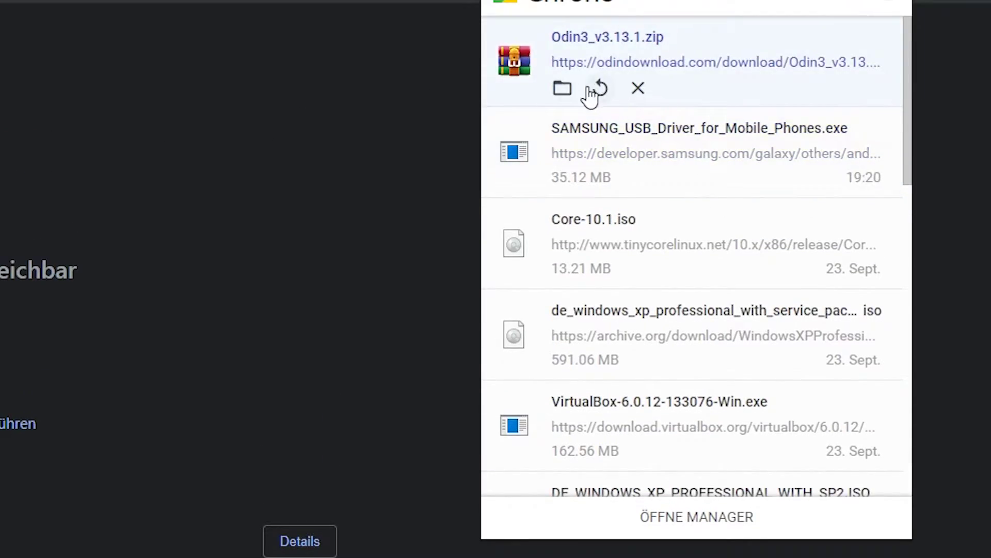
Extract the Odin3_v3.13.1 folder from the downloaded zip onto the desktop and open it
click(563, 87)
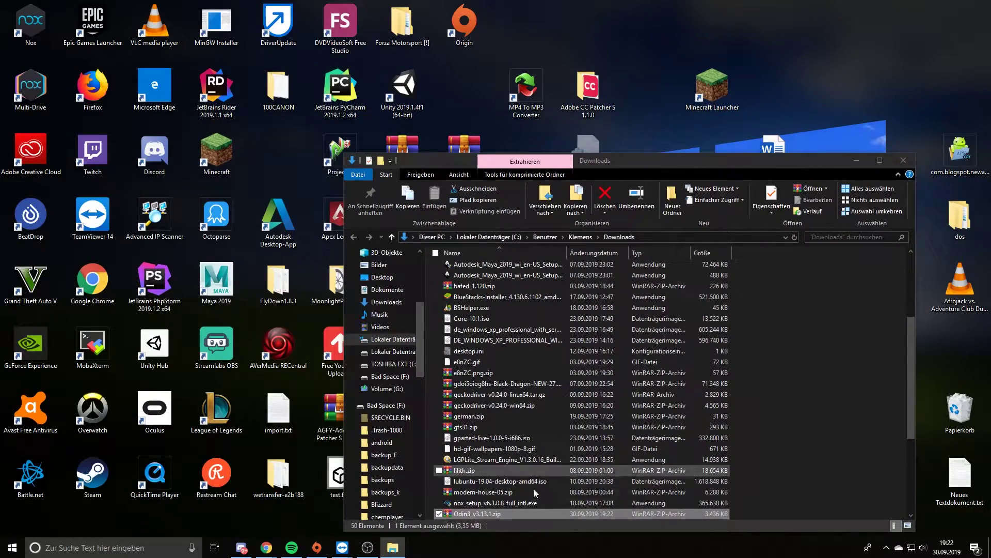
double_click(507, 512)
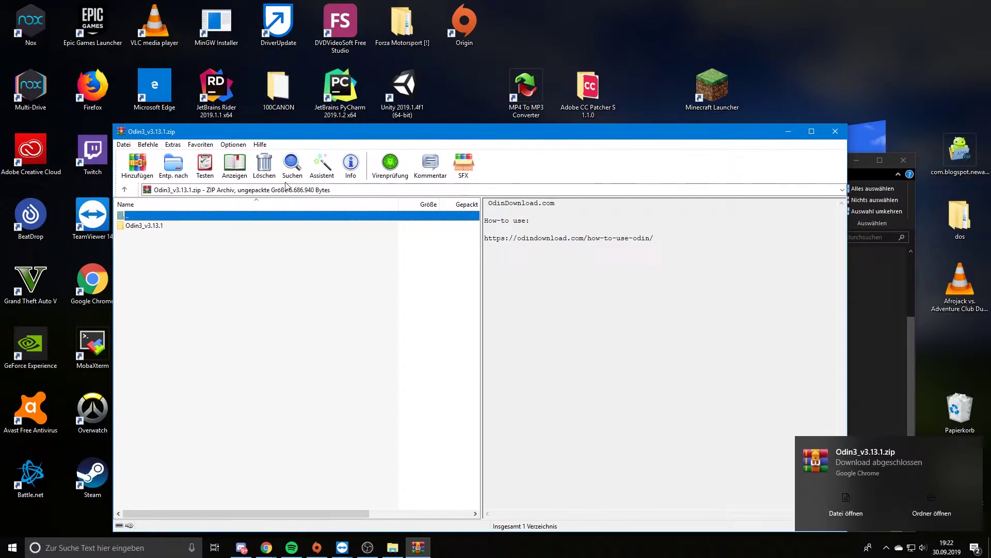
drag(195, 225, 673, 32)
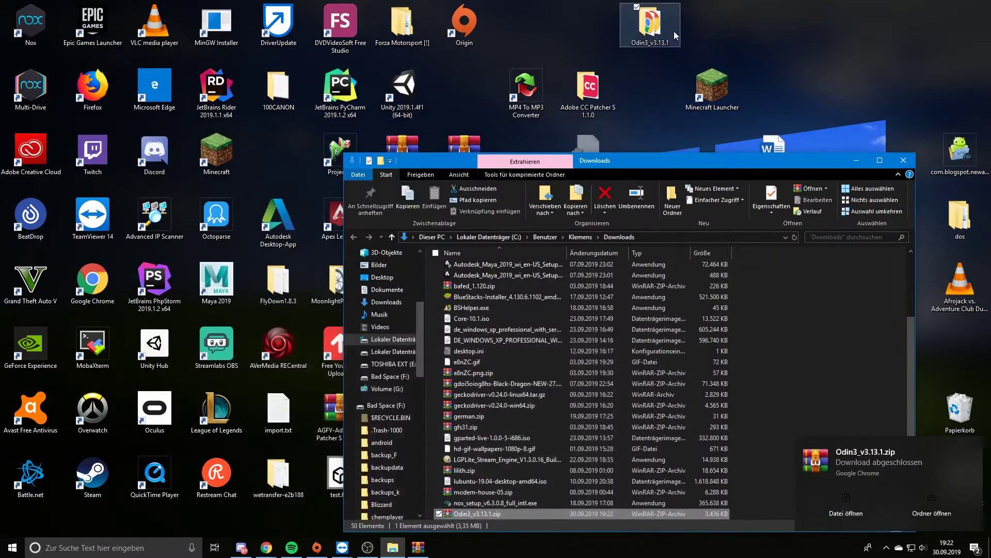
double_click(650, 24)
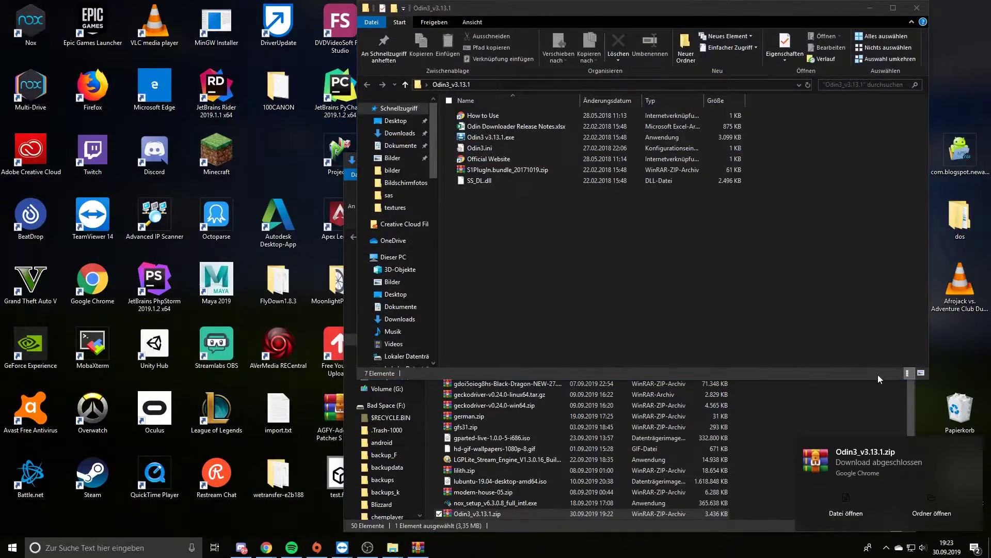
Check the Odin folder contains Odin3 v3.13.1.exe, then minimize the Explorer windows
click(399, 493)
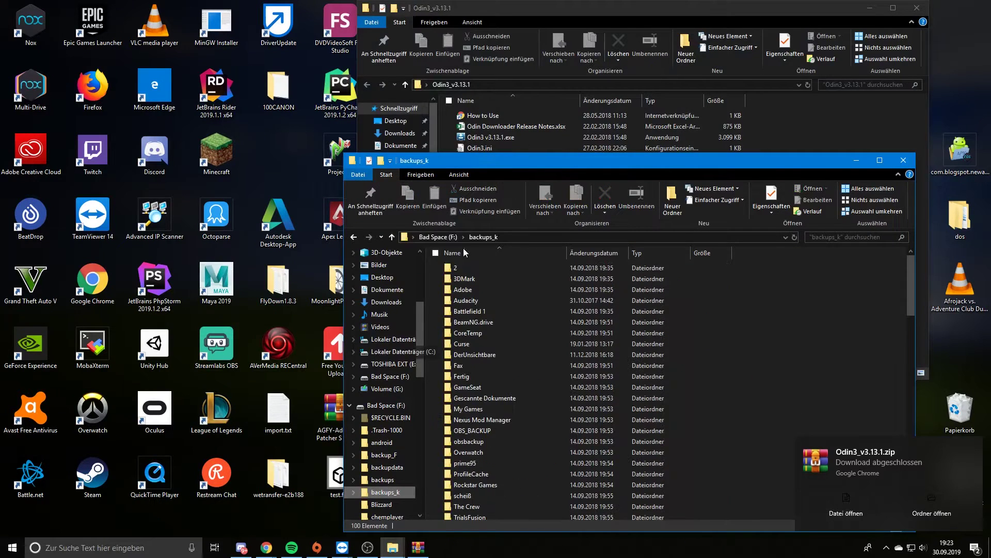
click(858, 166)
drag(841, 275, 490, 131)
click(651, 298)
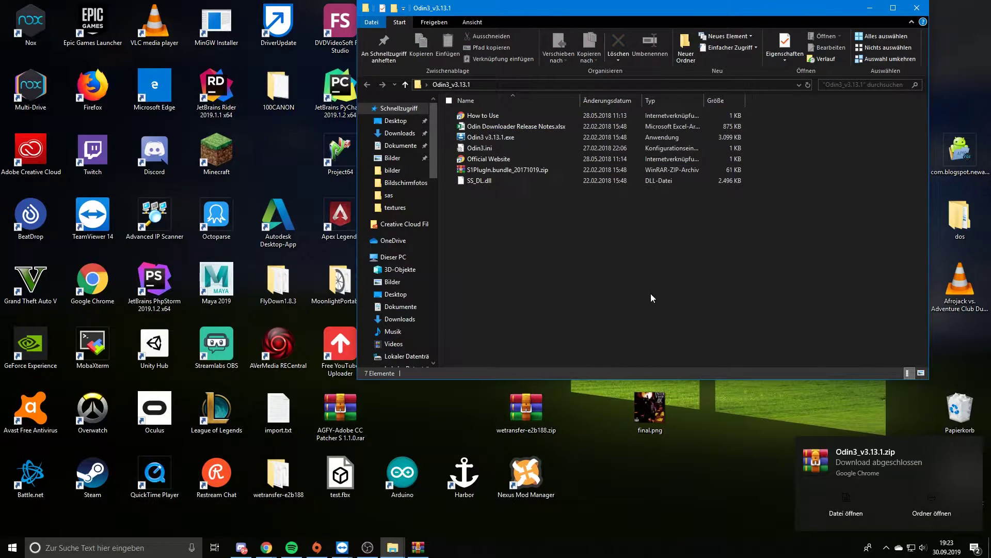
ctrl+scroll(670, 242, up, 5)
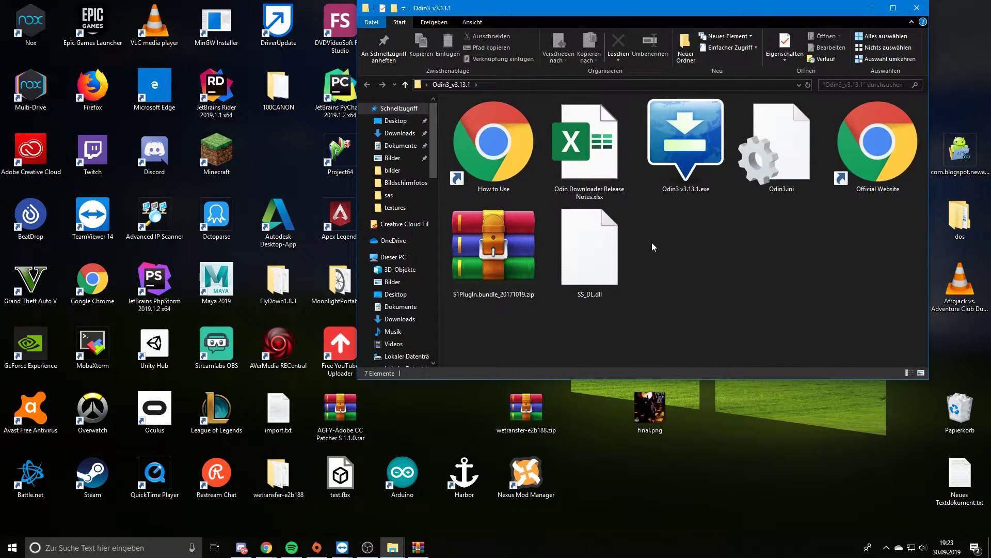
click(594, 127)
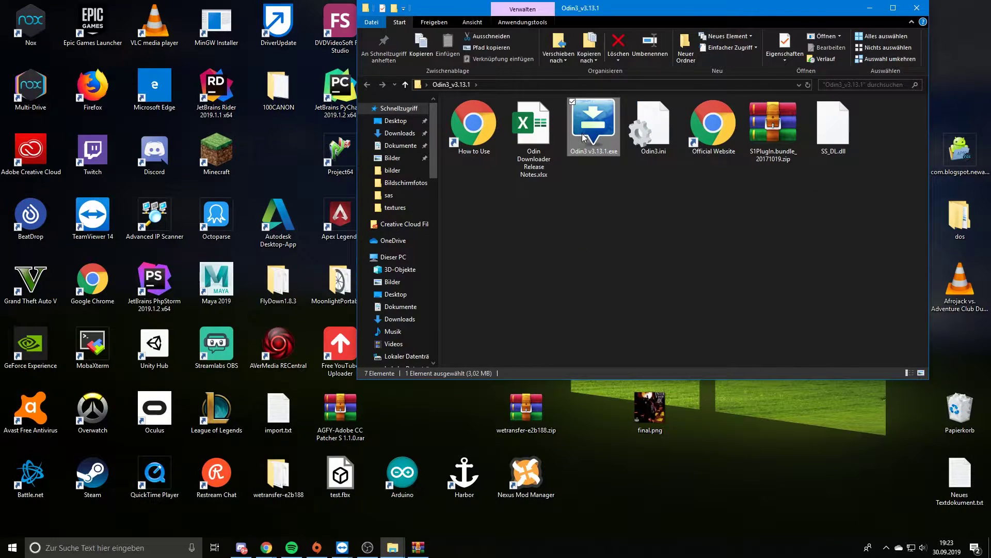
click(863, 10)
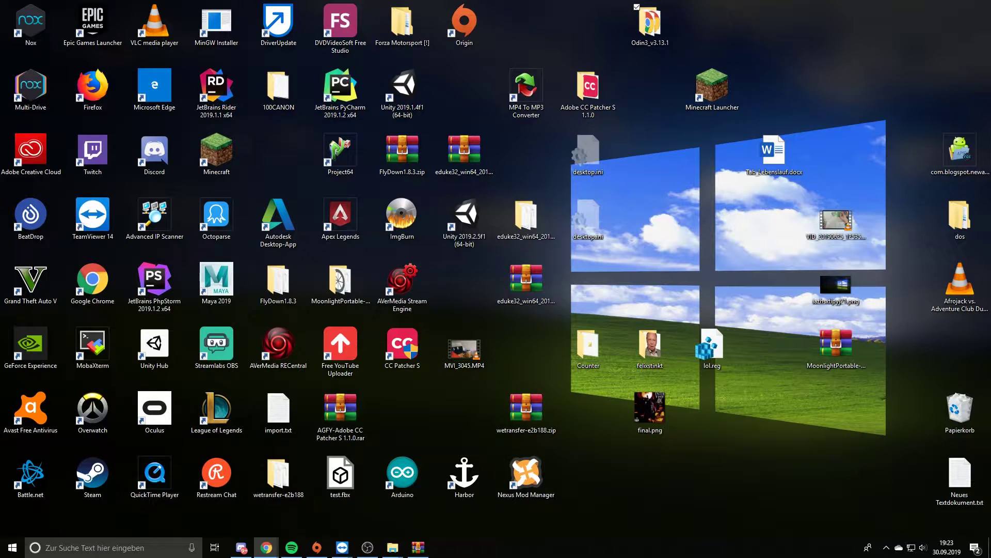
Load the XDA forum thread for the gtaxlwifi TWRP in the Chrome window
mouse_move(266, 547)
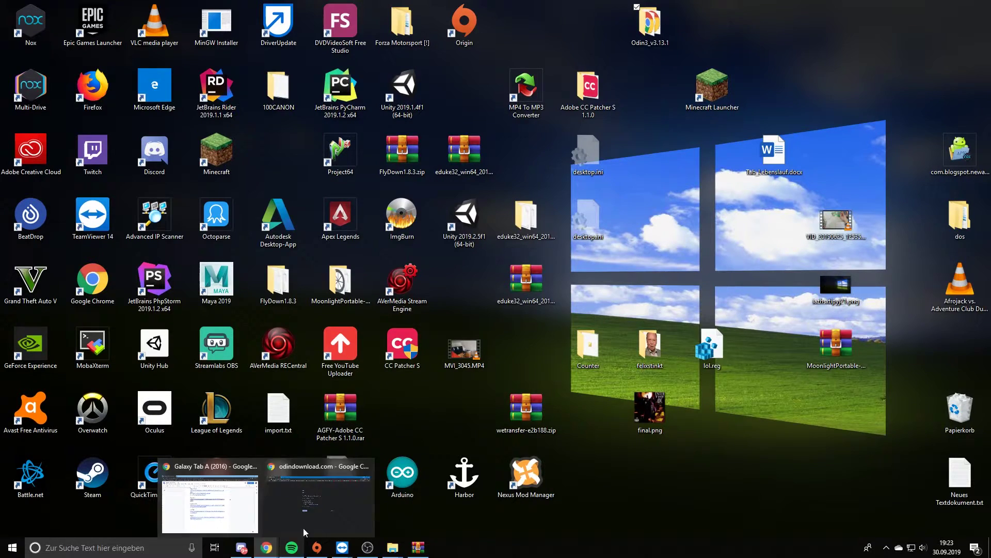
click(207, 493)
click(171, 32)
text(https://forum.xda-developers.com/showpost.php?p=78148216&postcount=169)
key(Return)
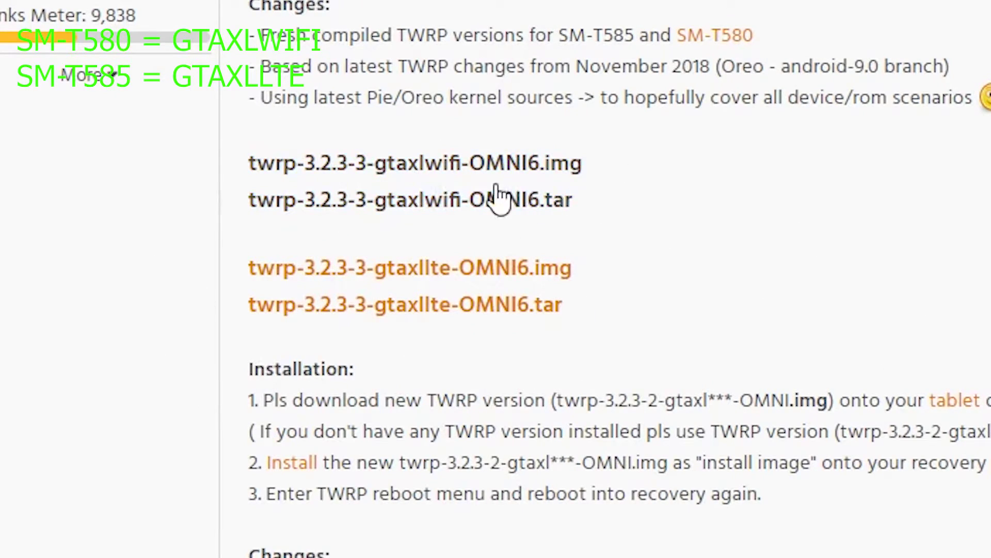
Download twrp-3.3.1-1-gtaxlwifi-OMNI6.tar (23 MB) from its Google Drive link
click(351, 200)
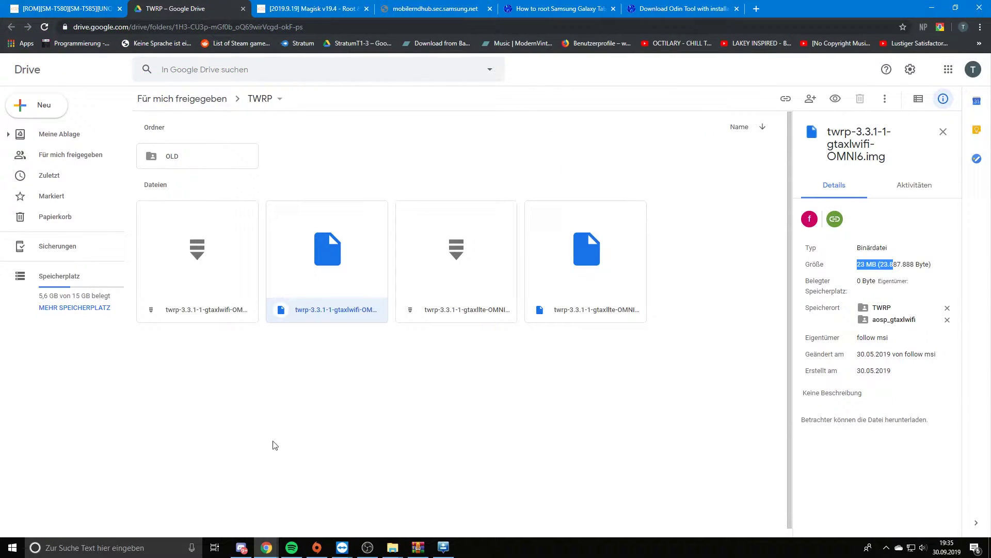
click(264, 424)
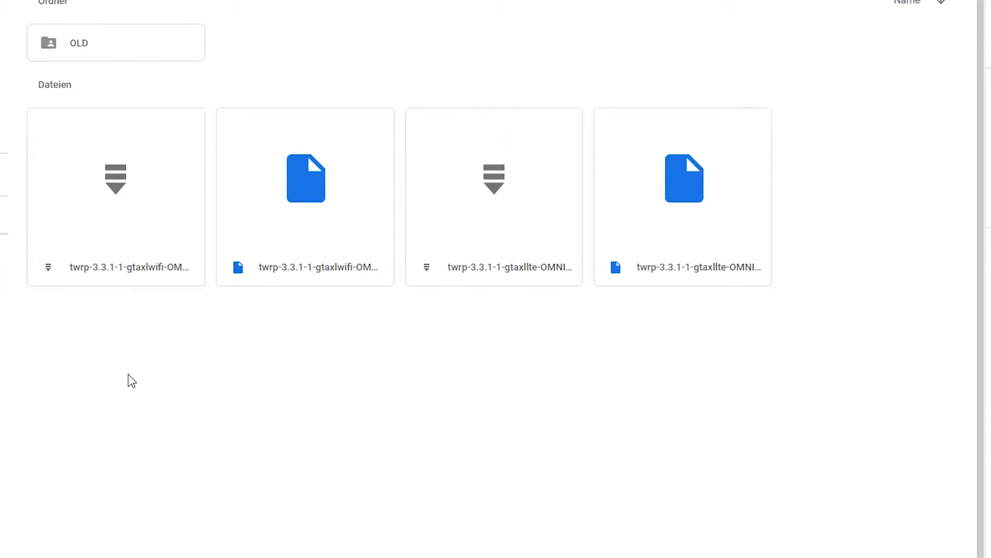
right_click(92, 208)
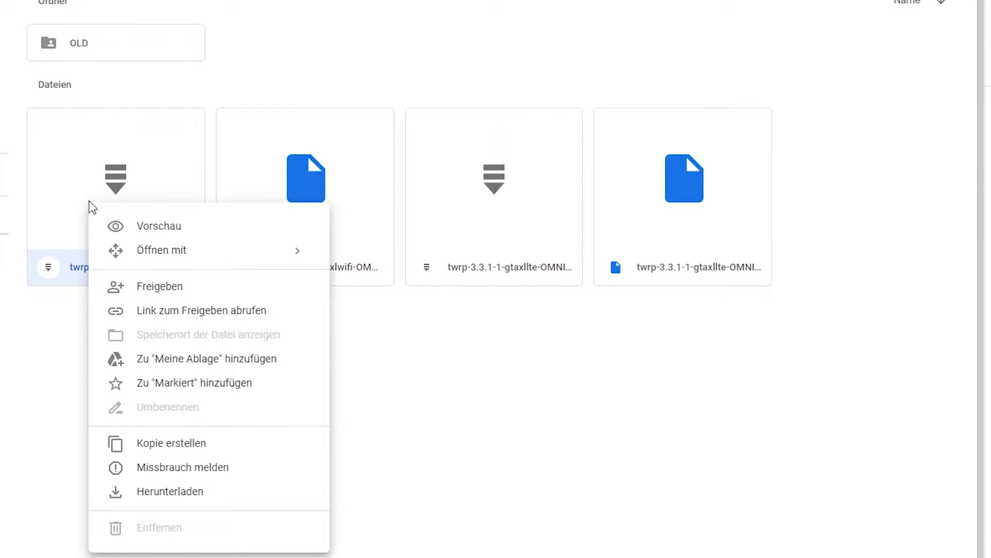
click(160, 492)
key(d)
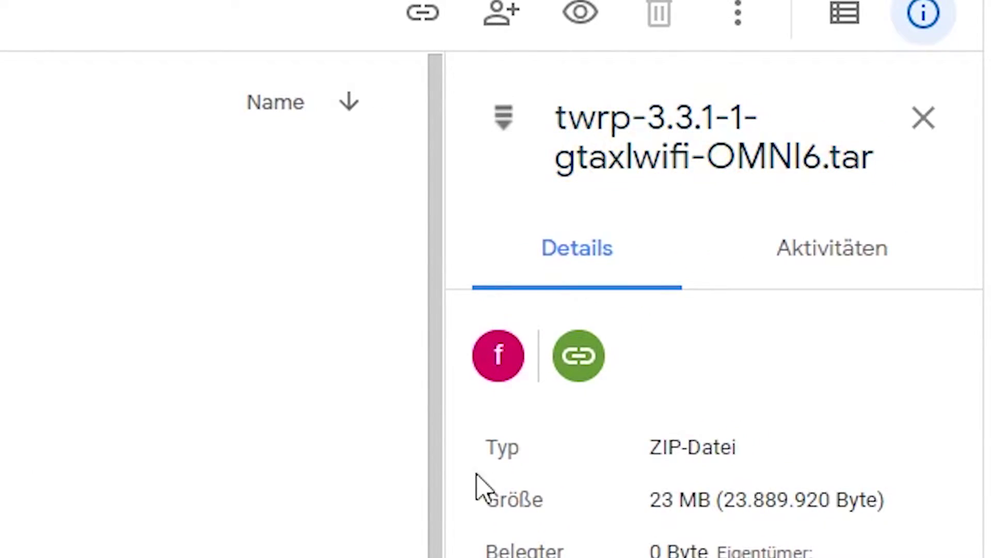
click(940, 12)
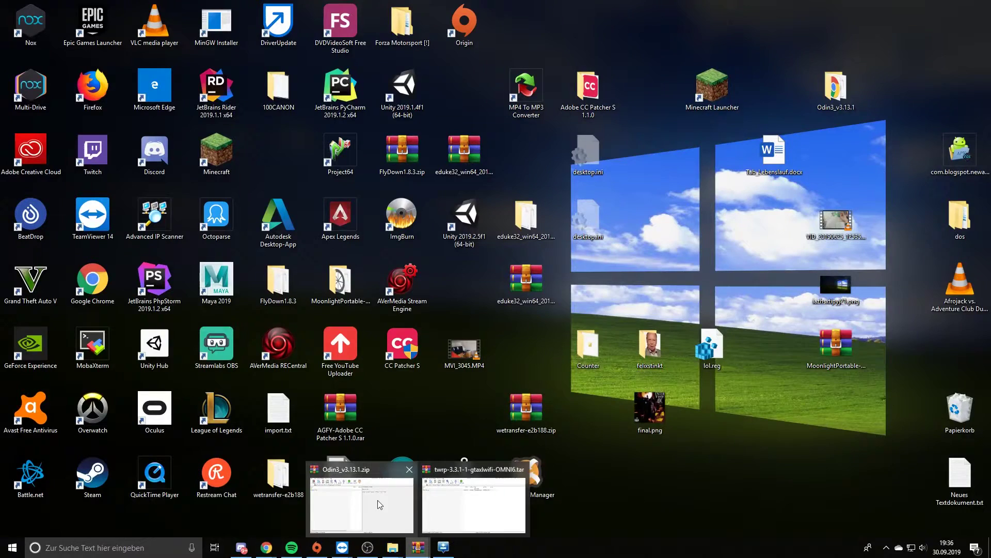
Drag the TWRP tar from the Downloads window into the desktop Odin3_v3.13.1 folder, then hide Downloads
mouse_move(385, 548)
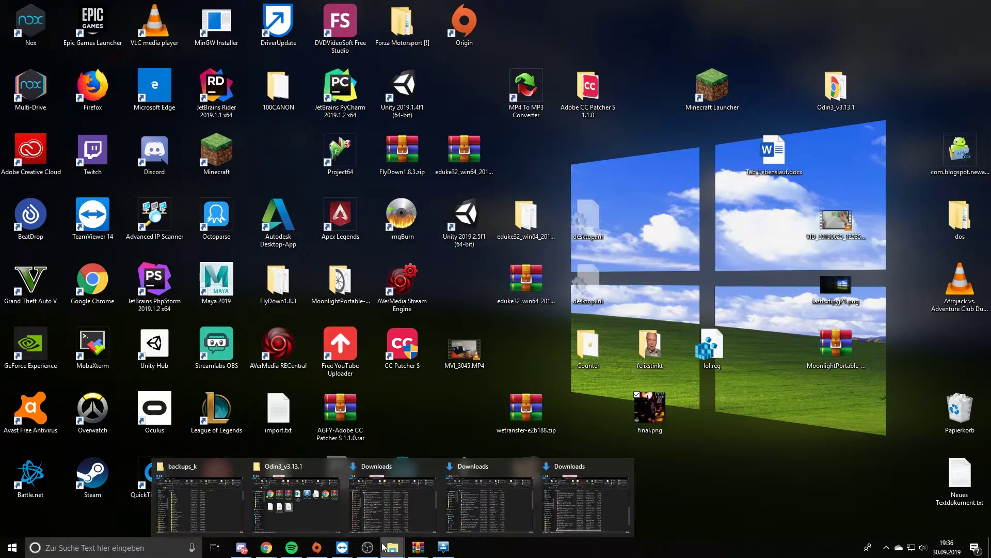
click(378, 506)
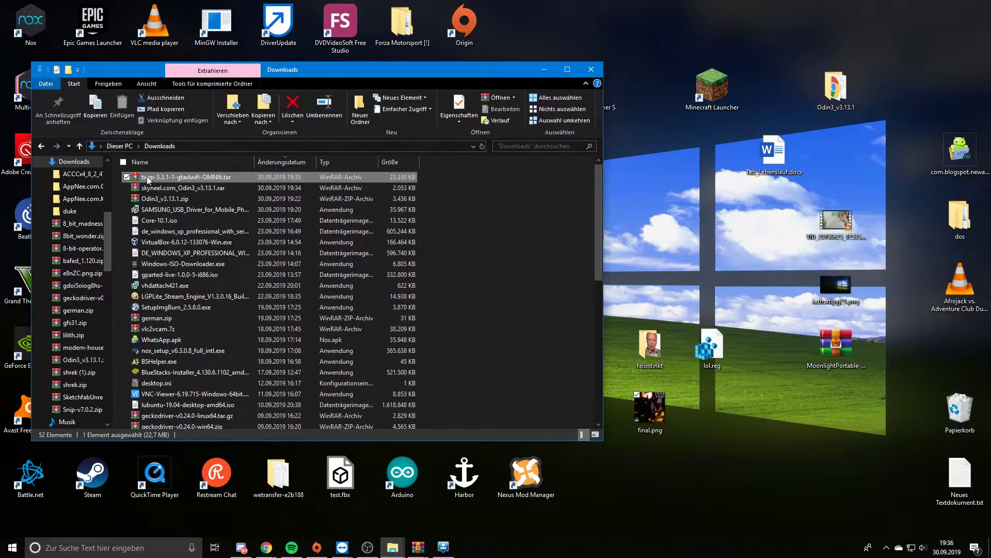
click(177, 177)
click(269, 179)
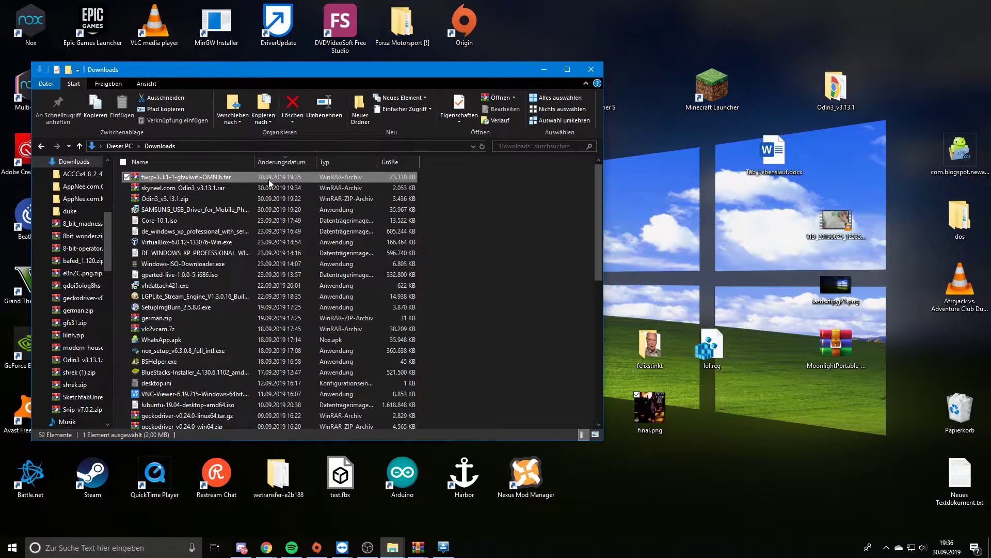
drag(269, 179, 826, 93)
click(392, 547)
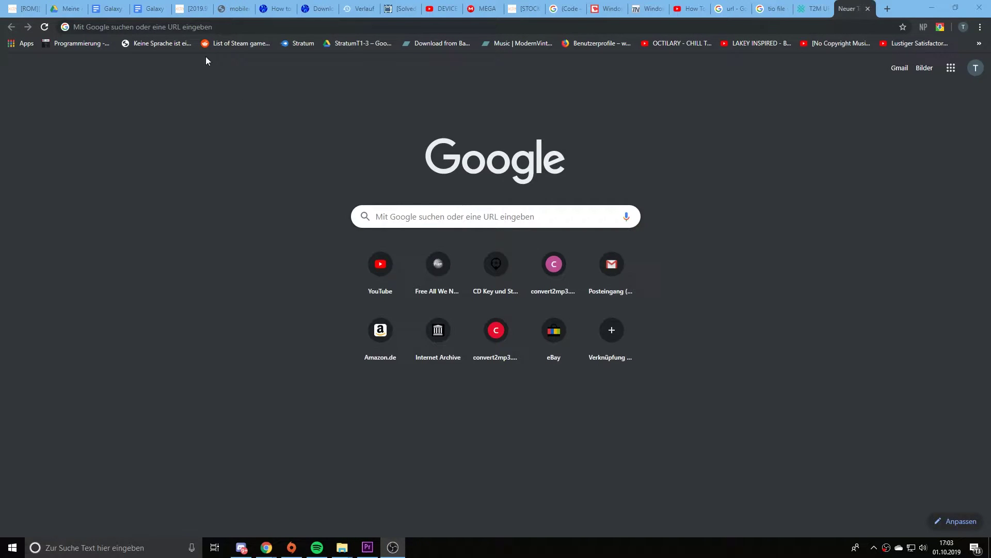
Open the t2m.io short link and download no-verity-opt-encrypt-6.0.zip from Google Drive
click(153, 26)
text(https://t2m.io/ceo9P3dE)
key(Return)
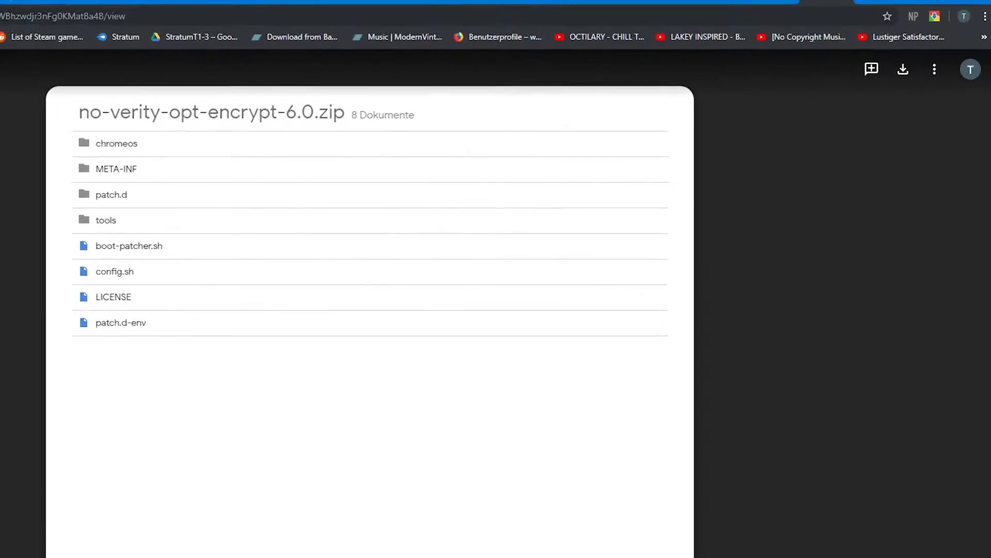
click(903, 69)
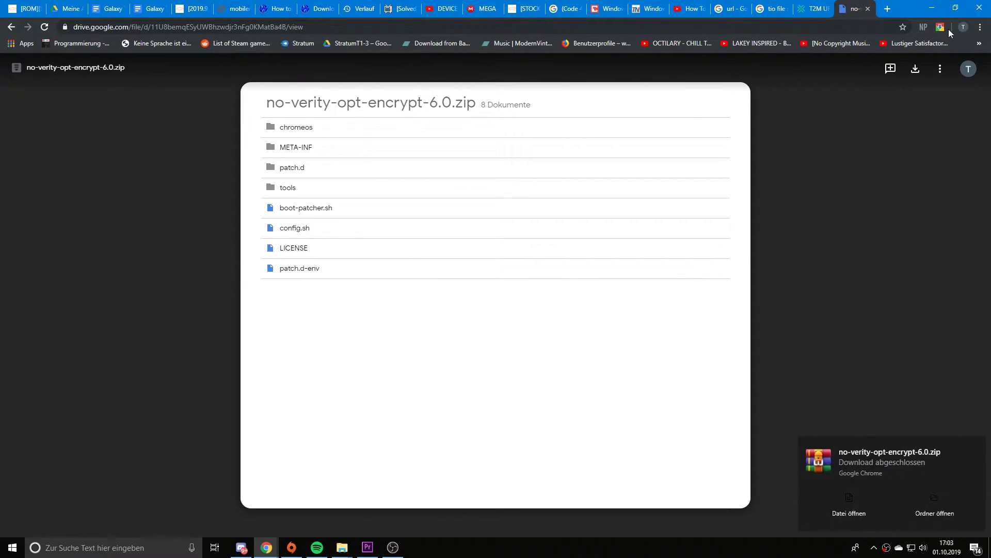
Copy no-verity-opt-encrypt-6.0.zip from its download folder into the Odin3_v3.13.1 folder
click(941, 26)
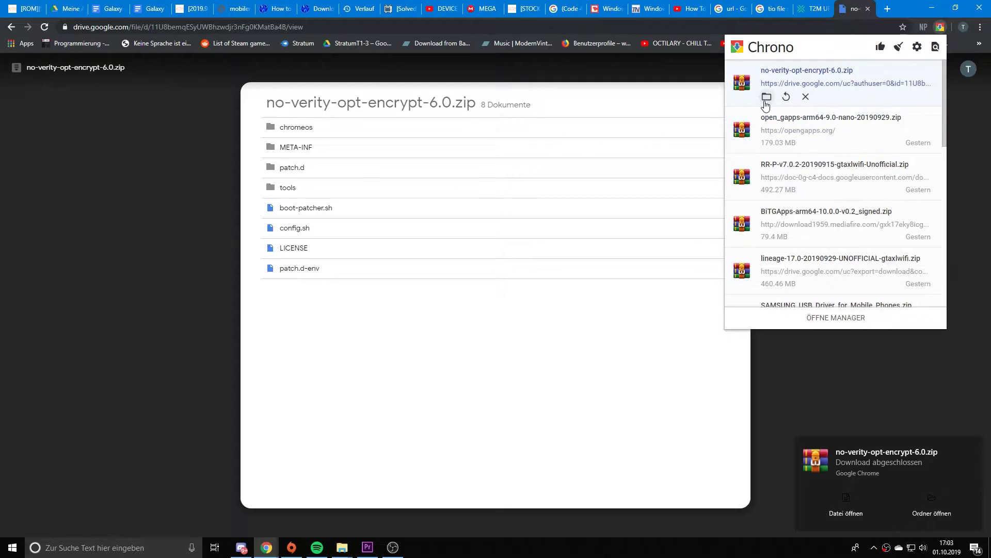
click(767, 97)
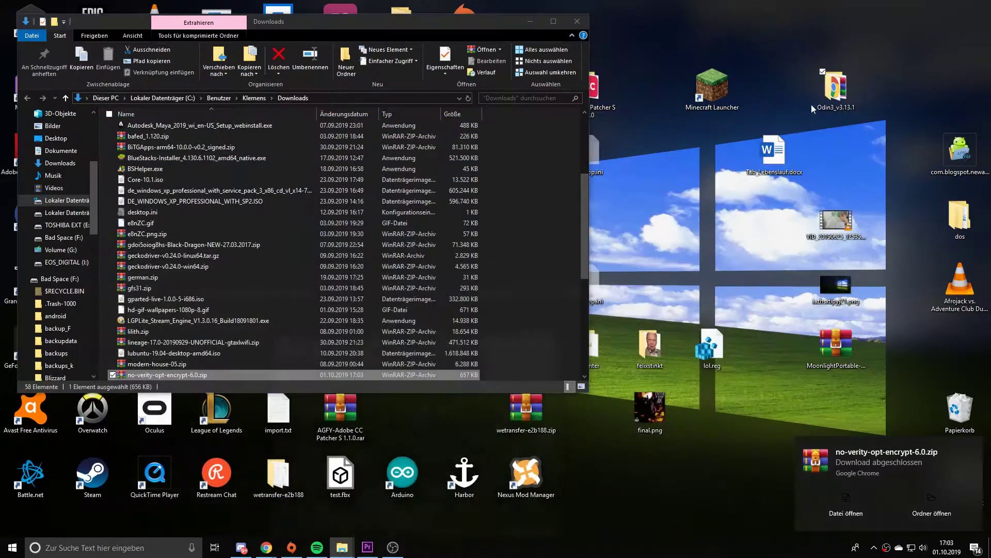
drag(165, 364, 838, 89)
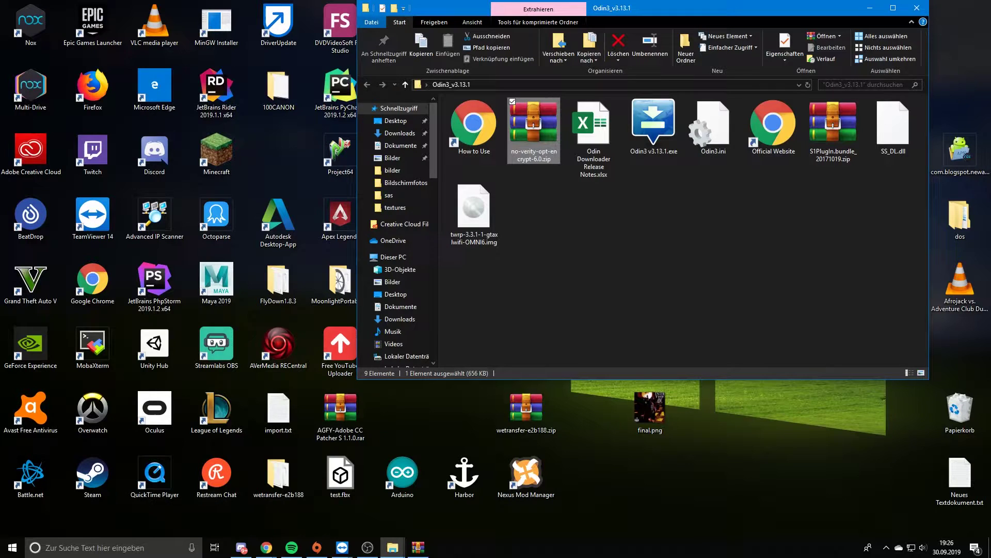
key(alt+Tab)
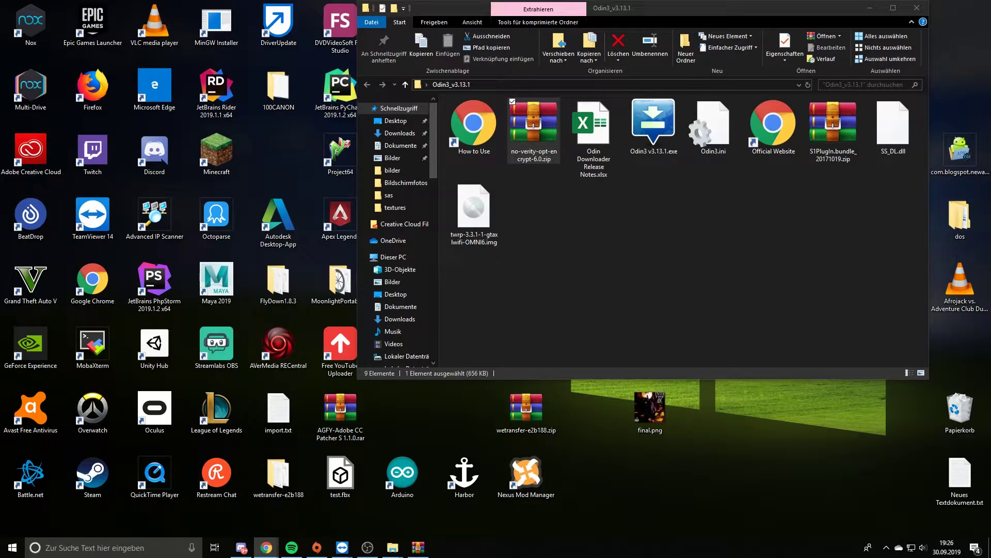
Download Magisk-v19.3.zip (Latest Stable) from the XDA Magisk thread and show it in Downloads
click(367, 548)
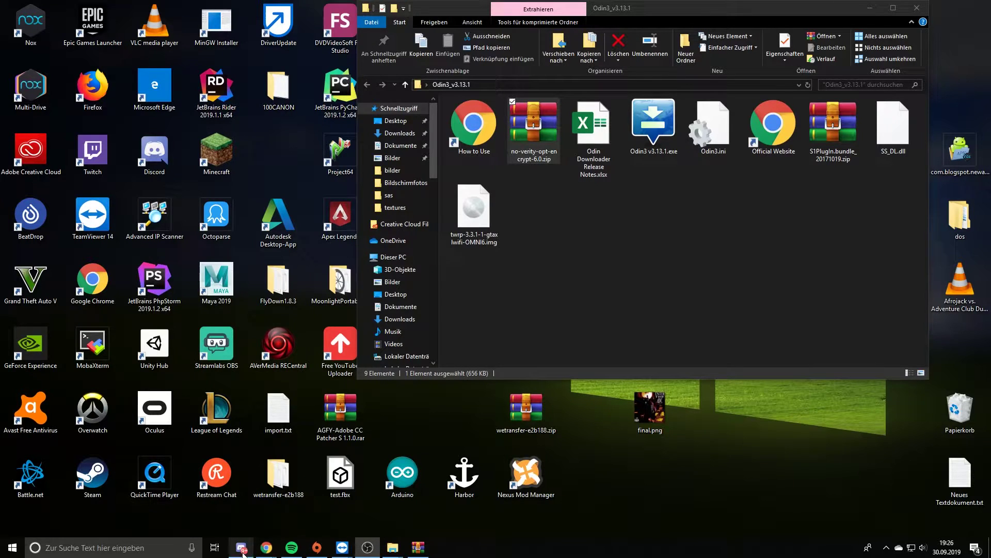
mouse_move(266, 547)
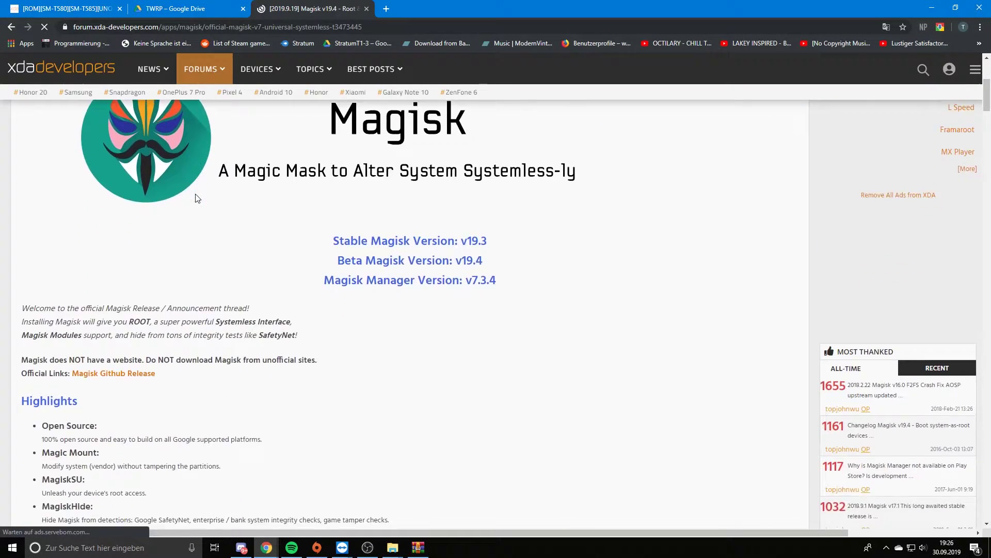
scroll(185, 193, down, 10)
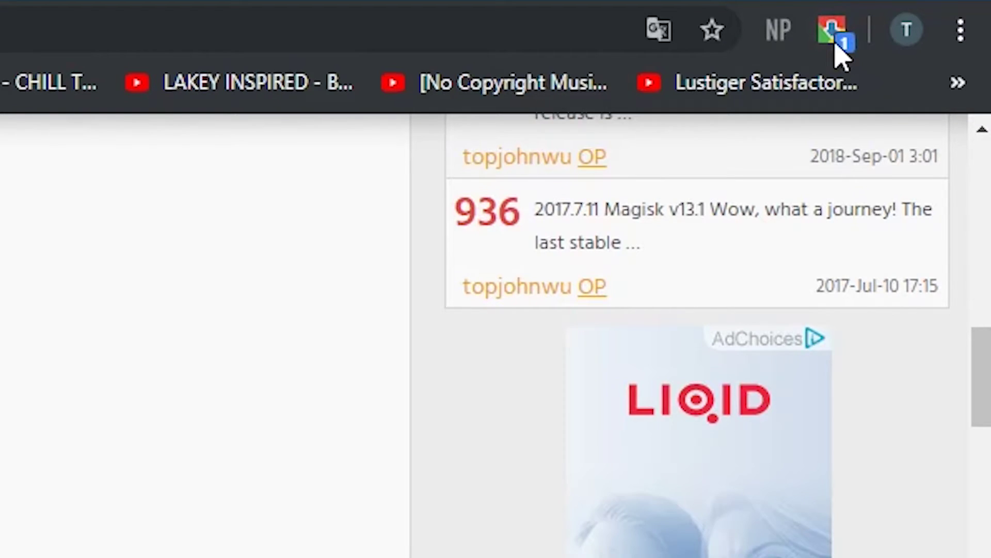
click(834, 36)
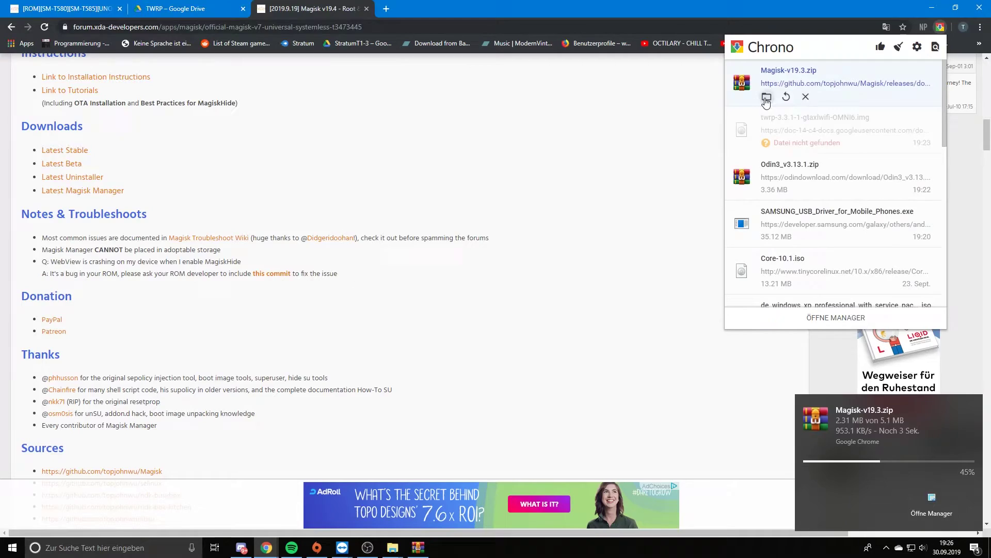
click(767, 97)
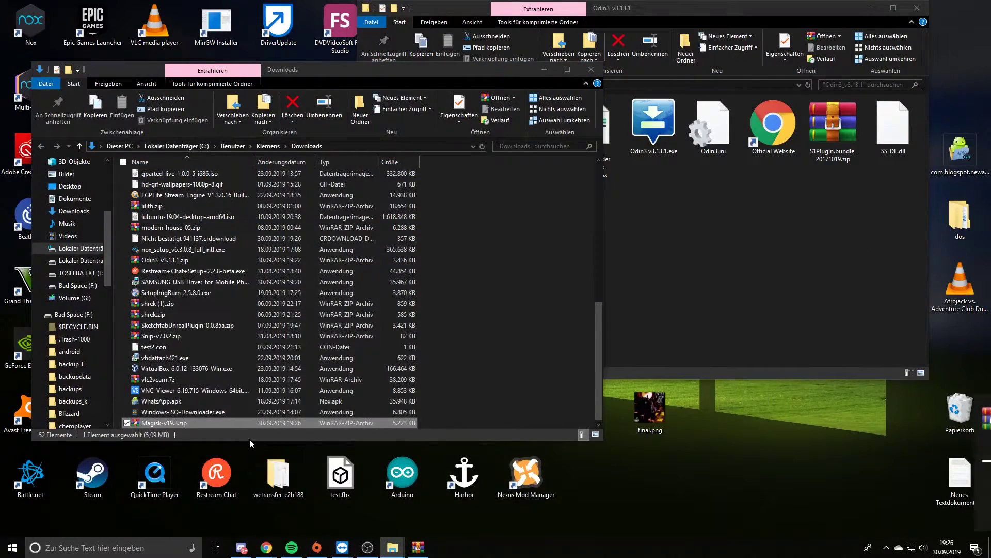
Copy Magisk-v19.3.zip from Downloads into the Odin3_v3.13.1 folder
drag(239, 425, 680, 277)
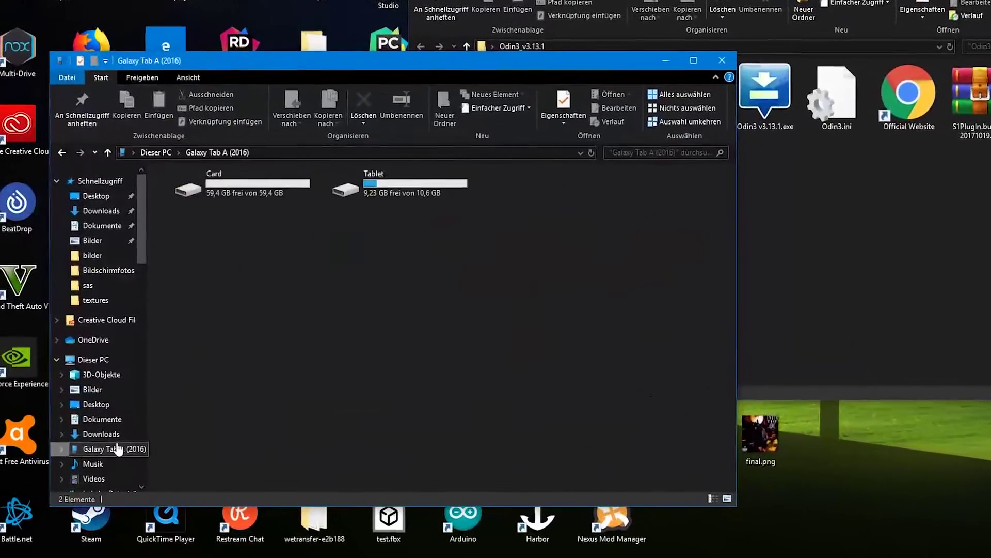
Copy no-verity-opt-encrypt-6.0.zip and Magisk-v19.3.zip from Odin3_v3.13.1 onto the tablet's Card, dismissing the duplicate-file conflict
double_click(293, 192)
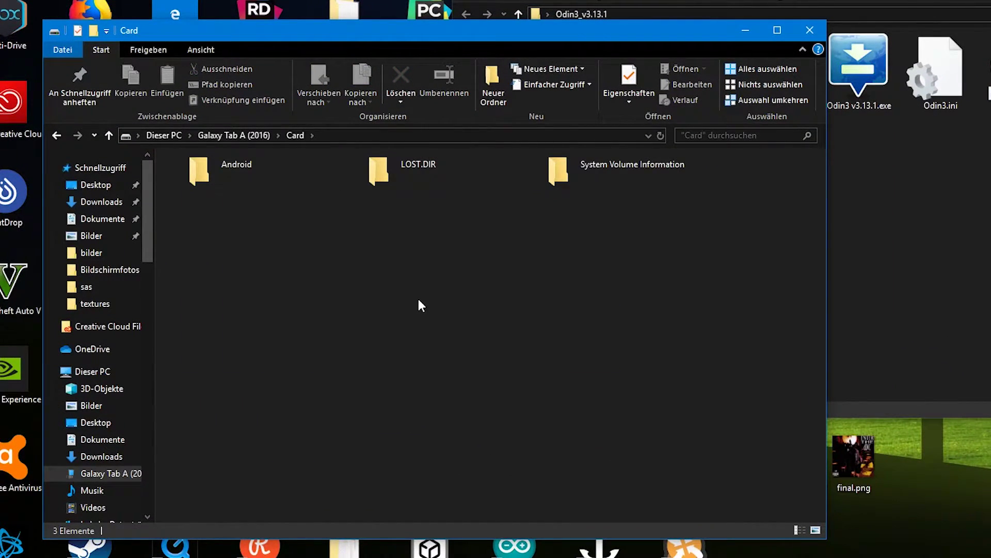
key(alt+Tab)
click(694, 206)
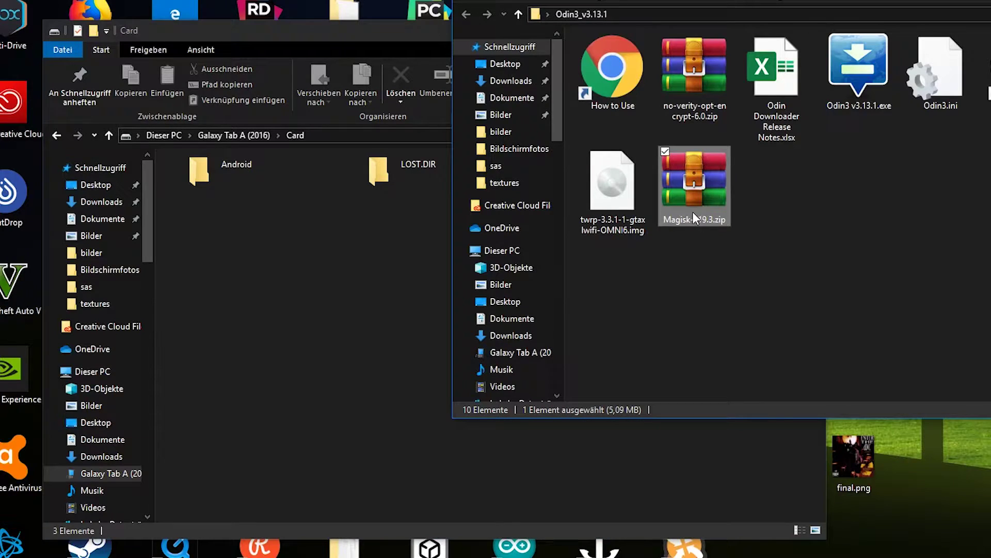
key(Up)
drag(710, 90, 299, 353)
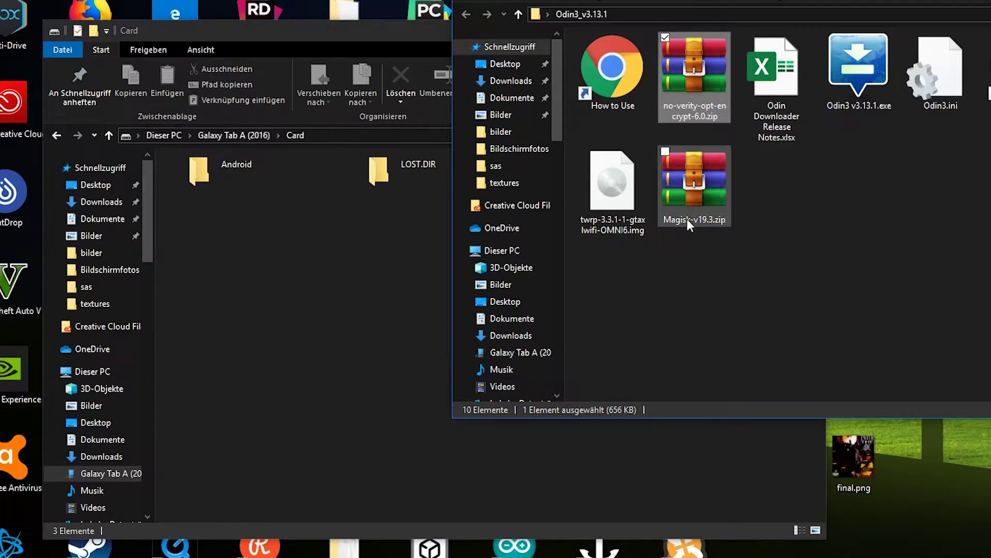
ctrl+click(686, 218)
drag(687, 218, 255, 365)
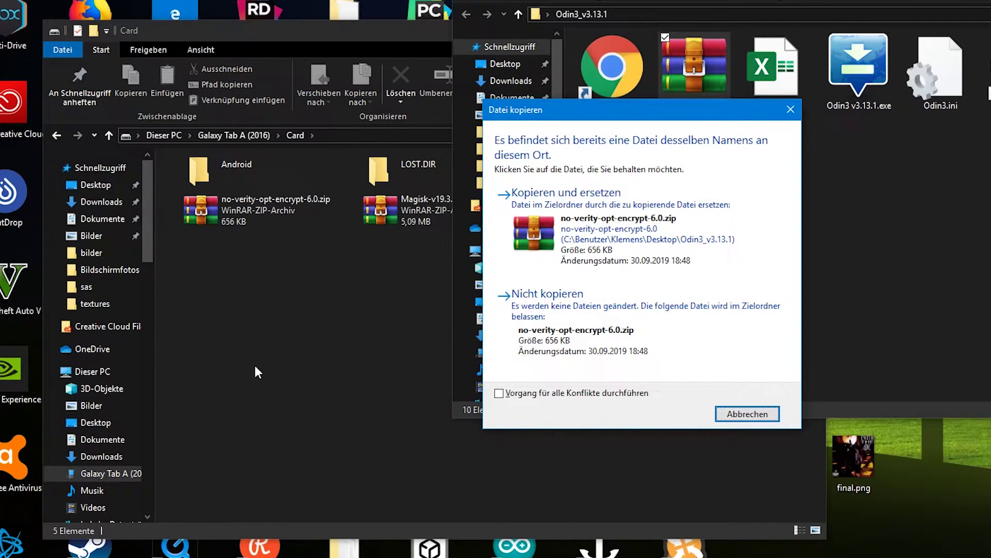
click(790, 109)
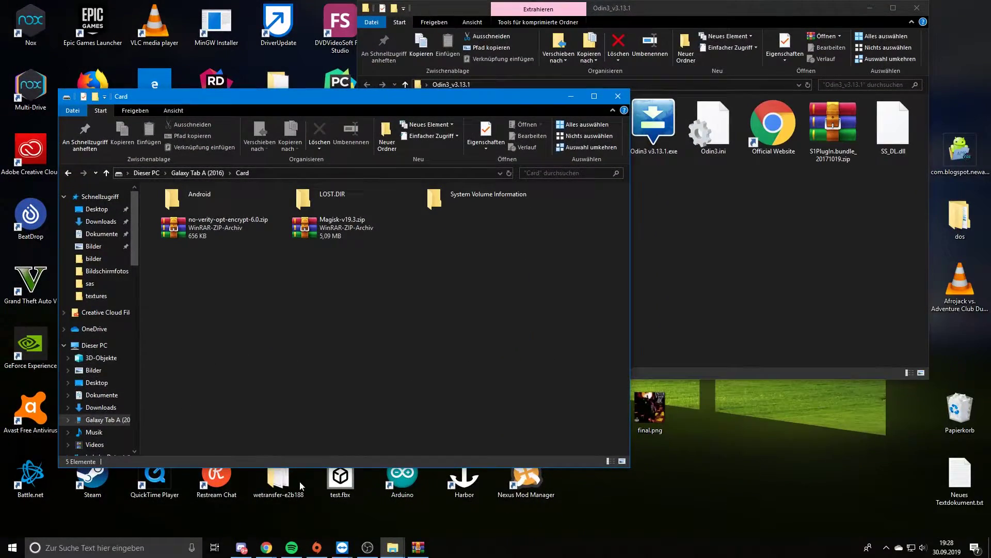
Switch to the tablet's remote view and open Settings from the notification shade gear
mouse_move(342, 547)
click(436, 500)
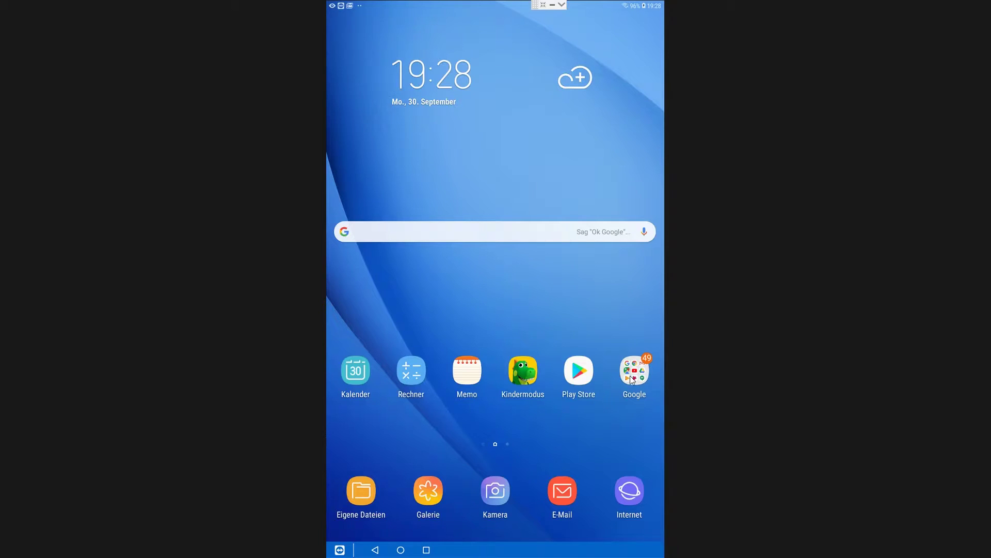
scroll(537, 438, down, 1)
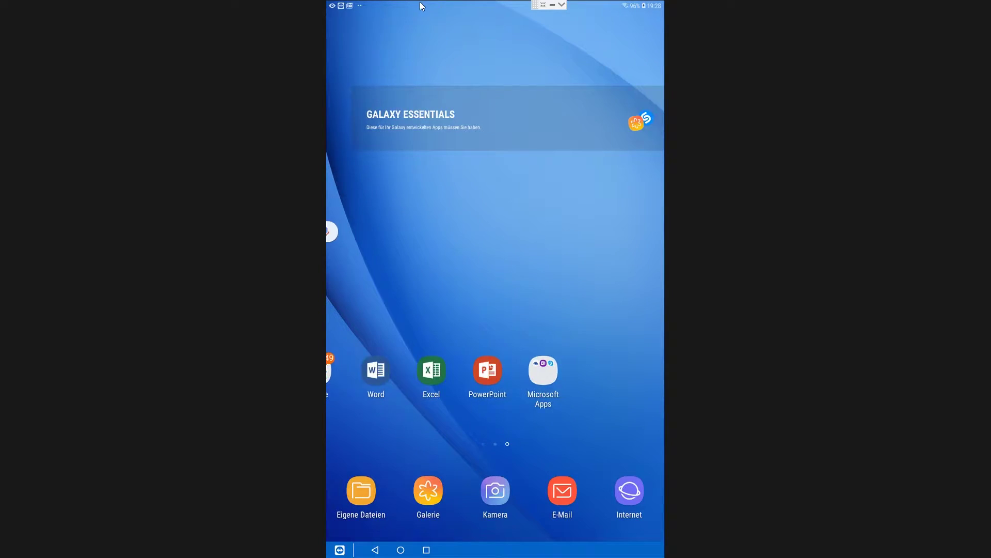
scroll(432, 422, up, 1)
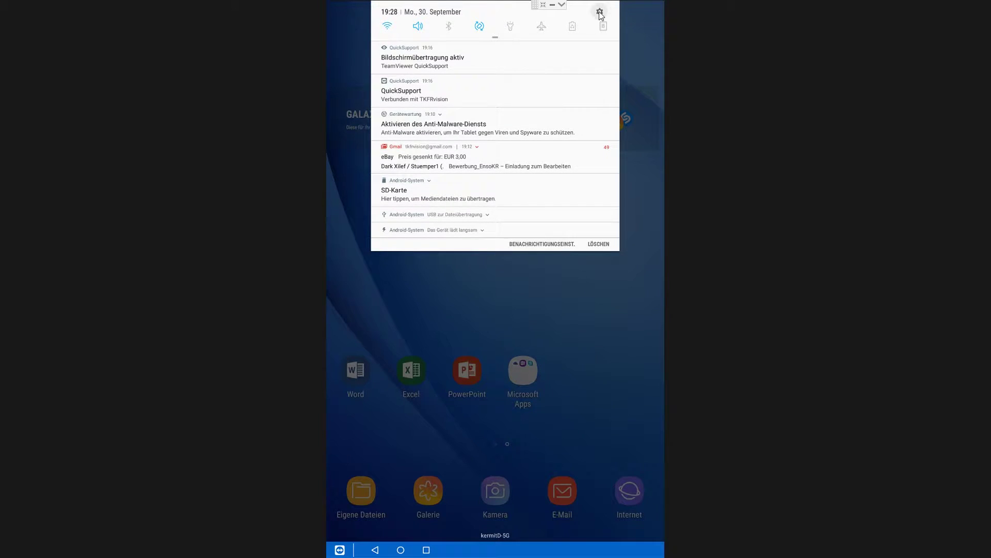
click(600, 12)
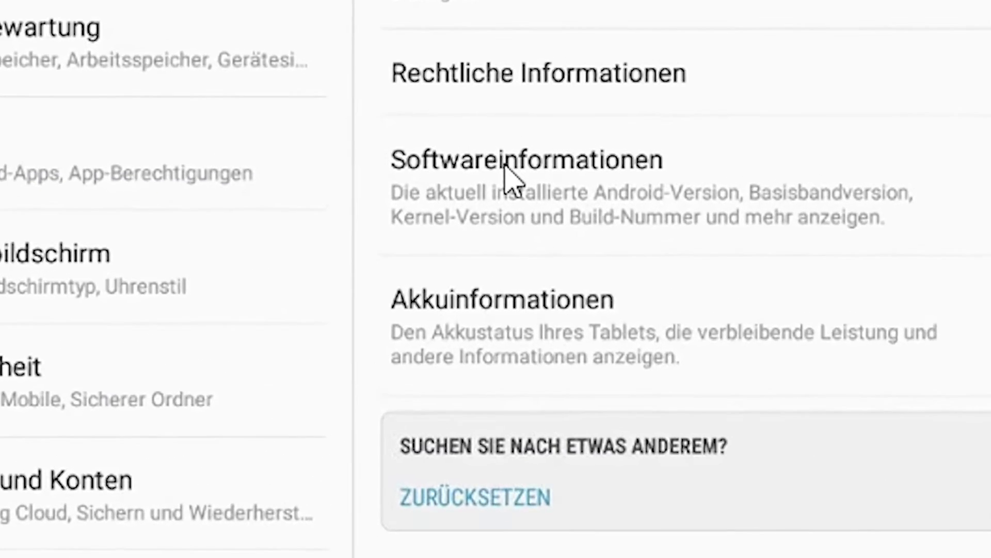
Tap Buildnummer under Softwareinformationen to unlock developer mode, then open Entwickleroptionen
click(520, 251)
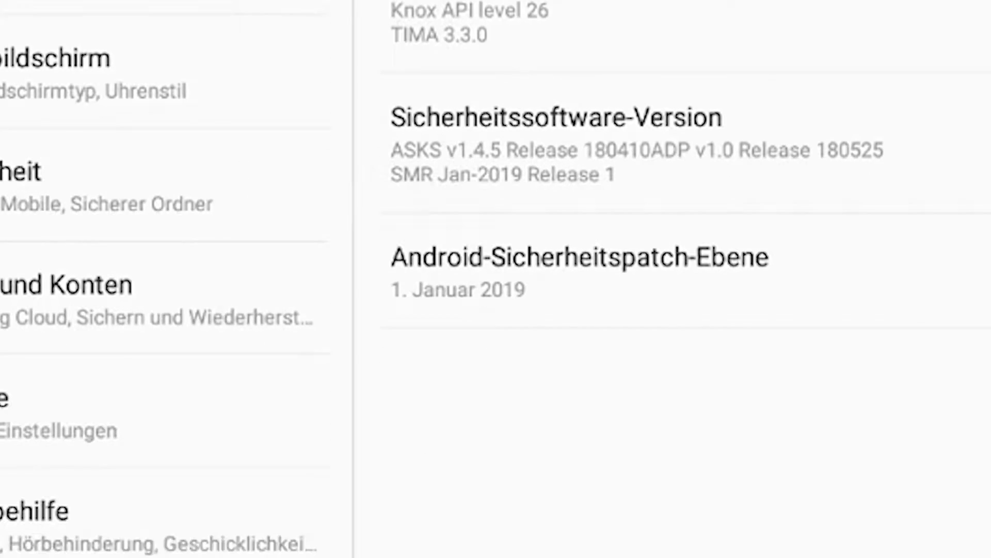
click(465, 204)
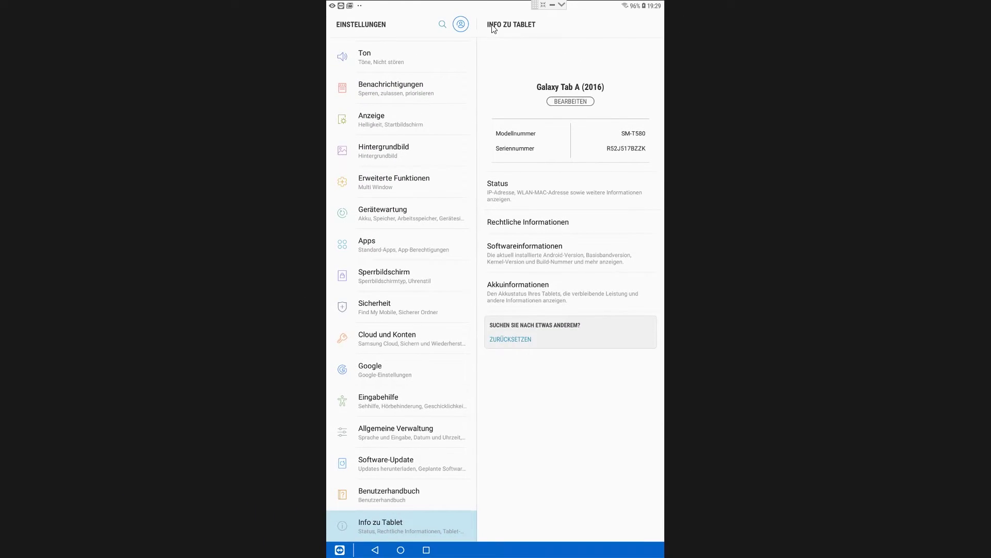
drag(385, 346, 403, 164)
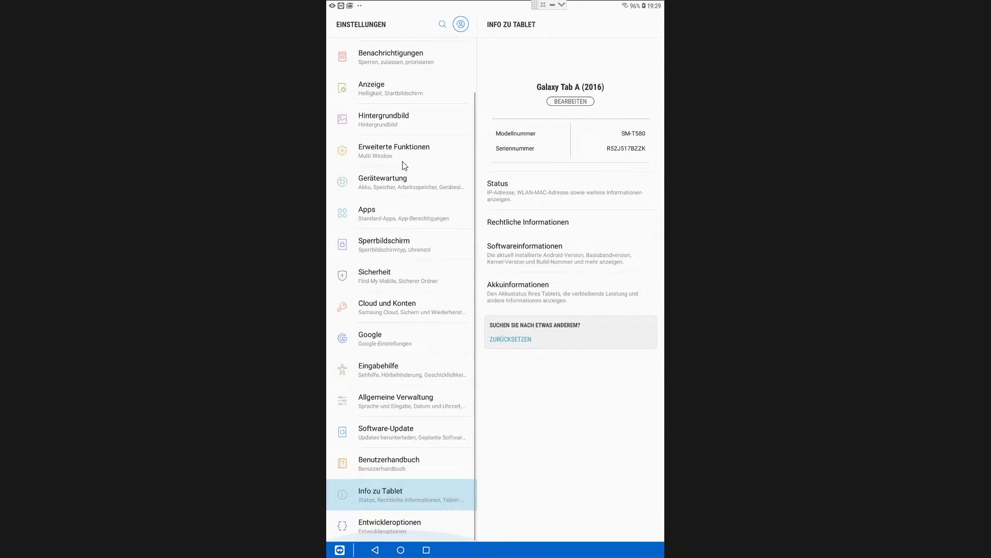
click(408, 532)
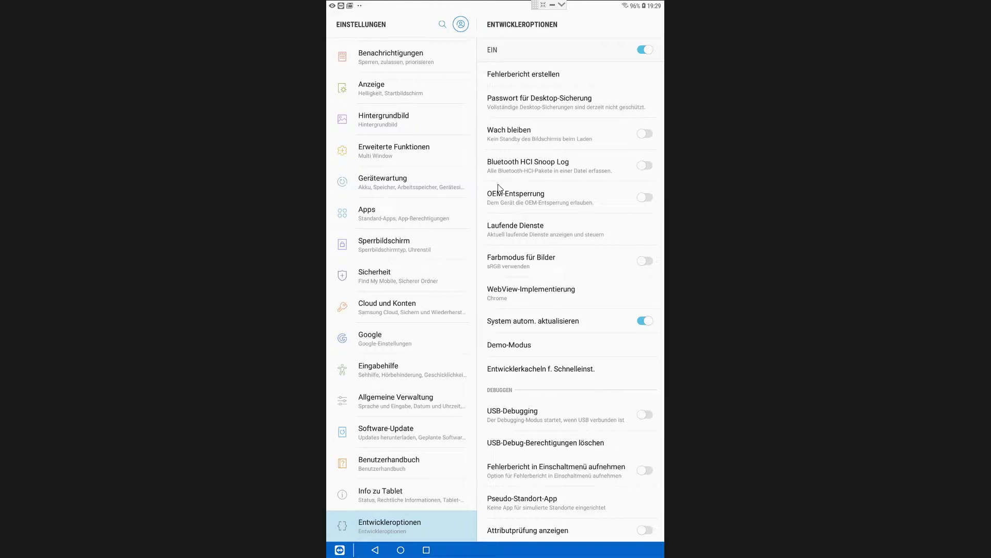
Enable OEM unlocking and USB debugging, allowing debugging from this computer
click(649, 199)
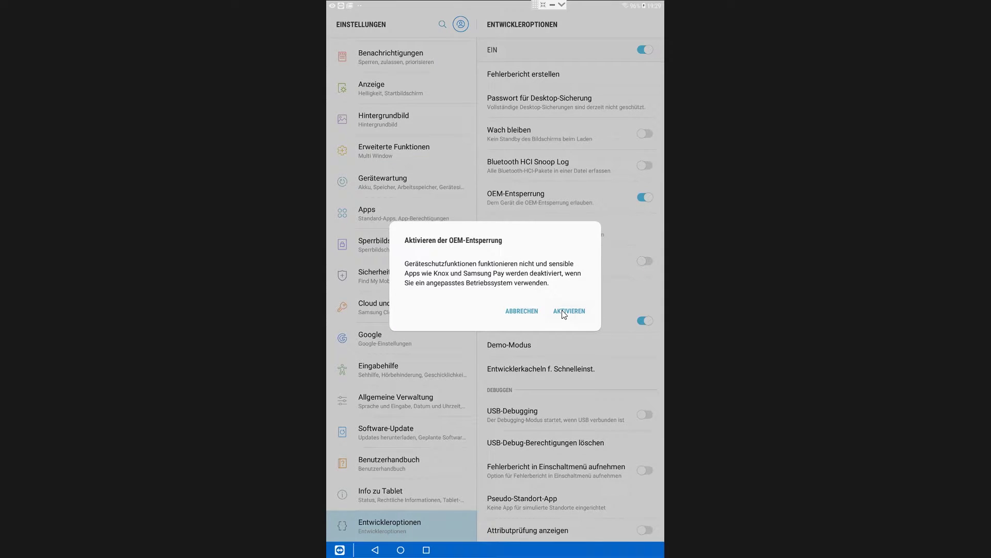
click(564, 312)
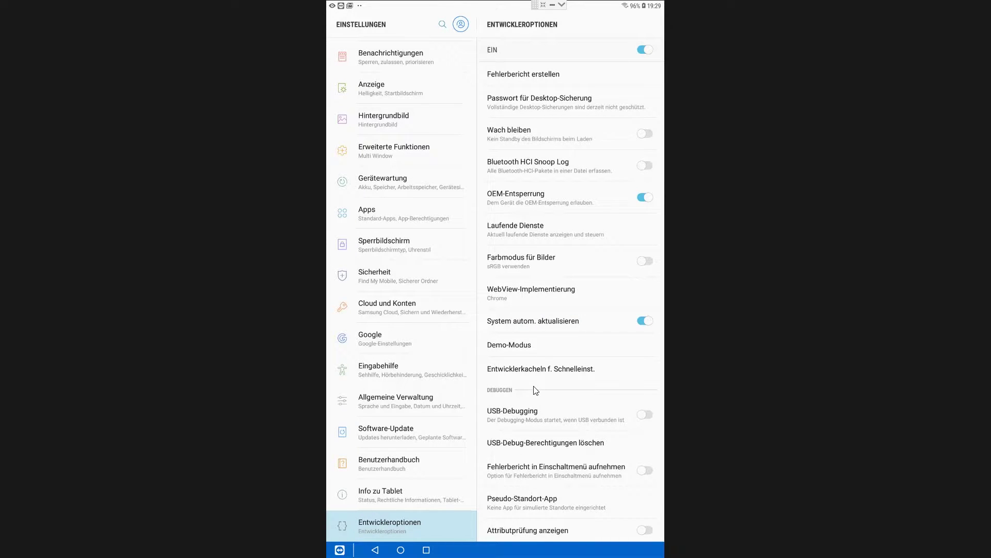
click(644, 421)
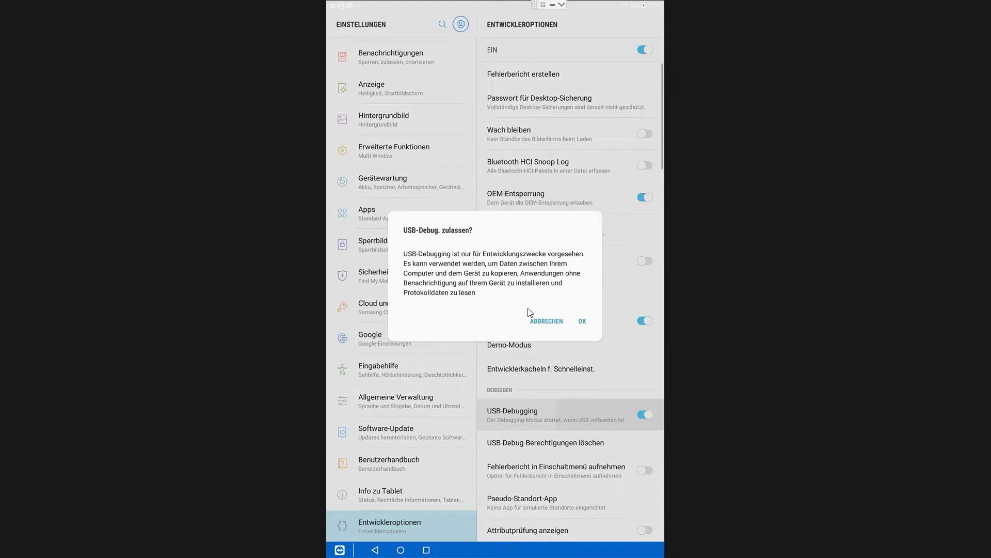
click(581, 320)
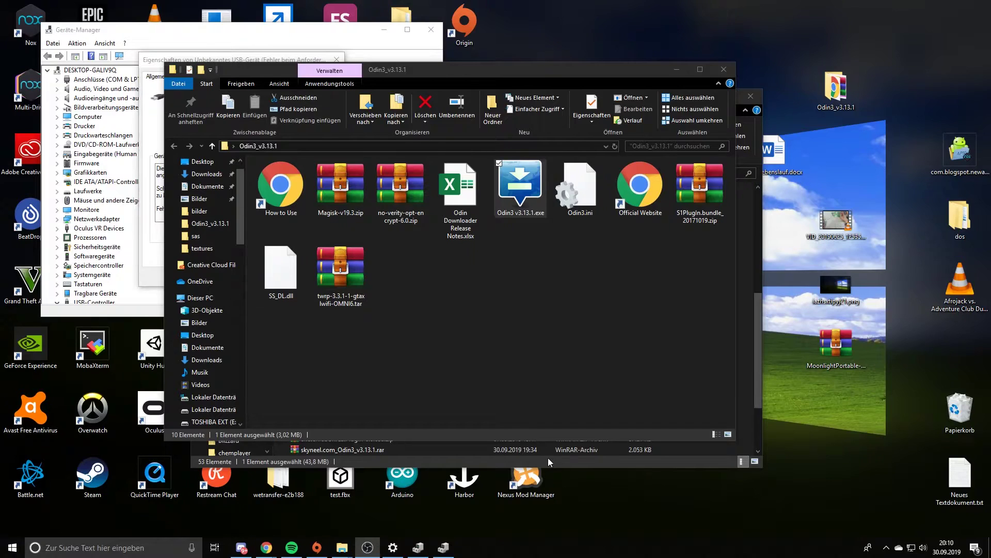
Launch Odin3, accept its warning, and put the tablet into download mode with Volume up
double_click(519, 200)
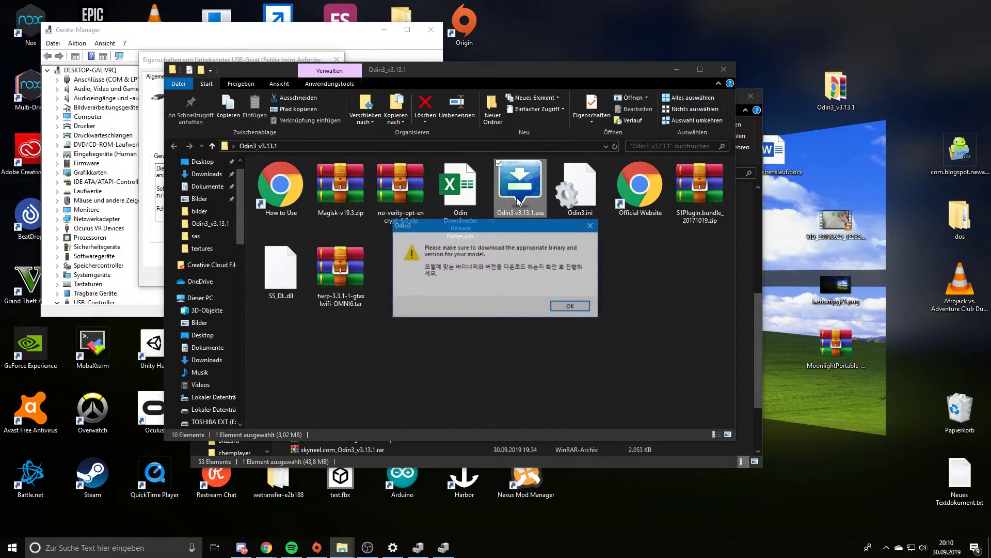
click(573, 306)
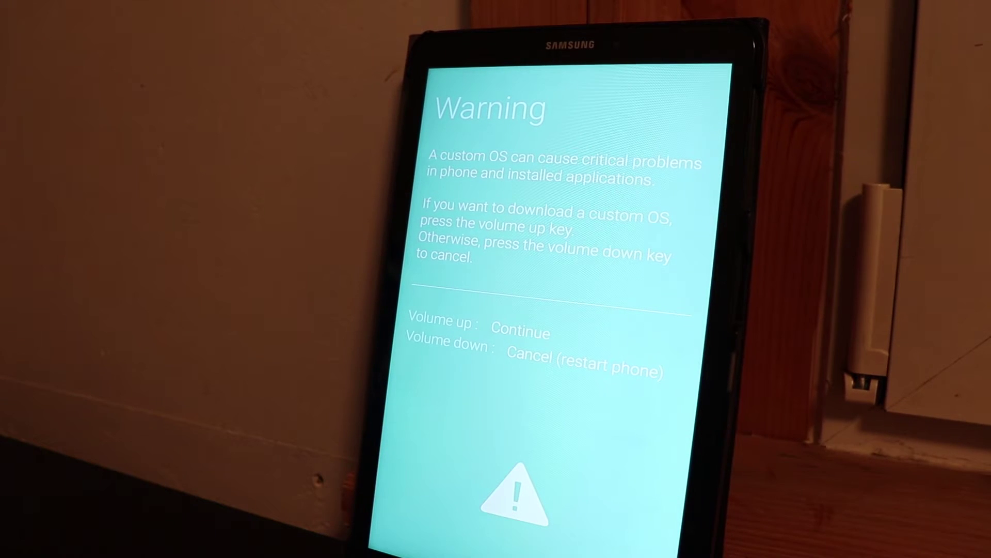
key(XF86AudioRaiseVolume)
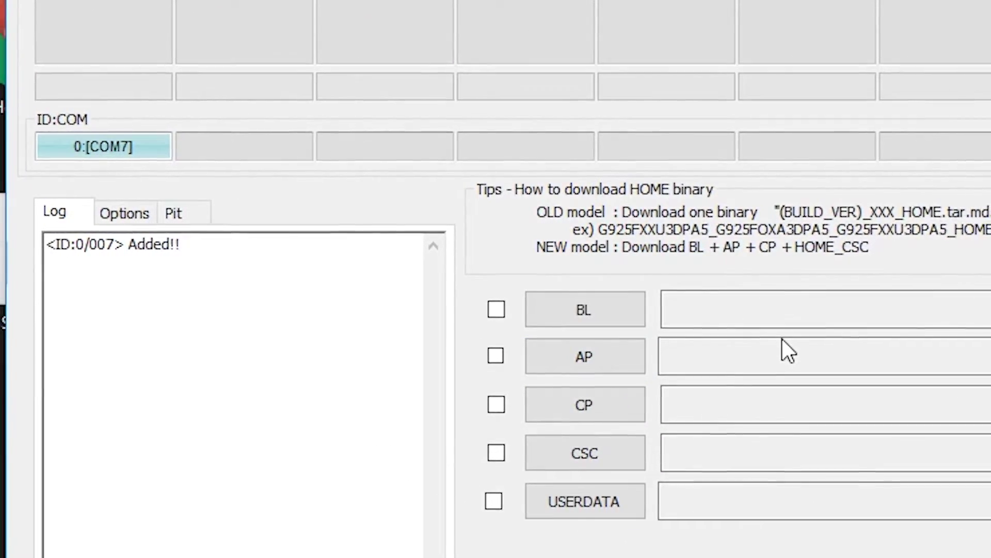
Load twrp-3.3.1-1-gtaxlwifi-OMNI6.tar into AP, uncheck Auto Reboot, and start flashing
click(618, 368)
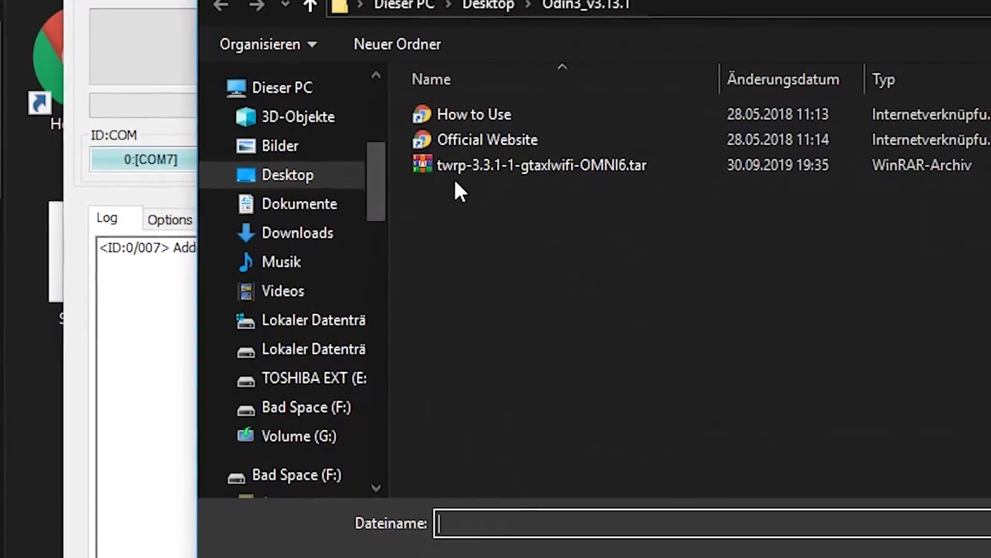
double_click(588, 155)
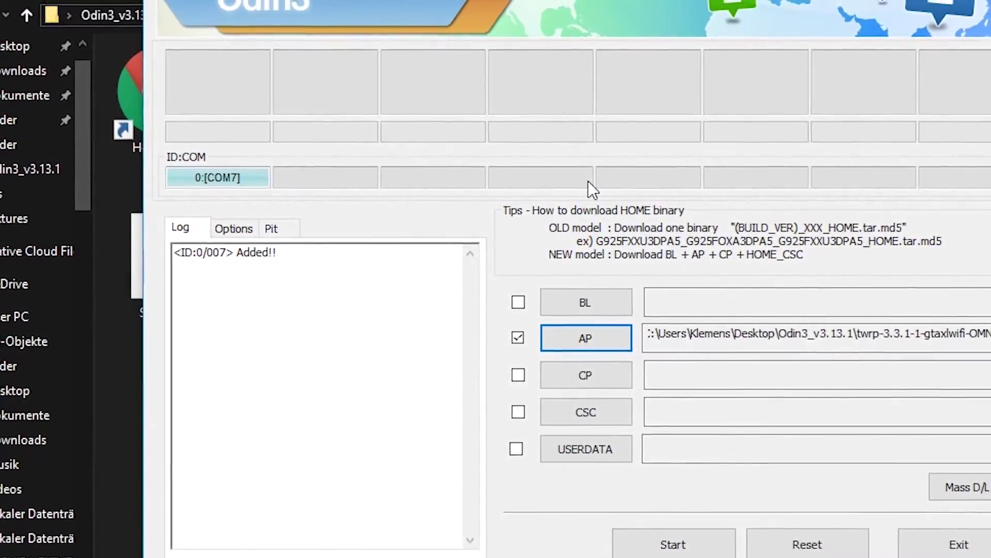
click(224, 227)
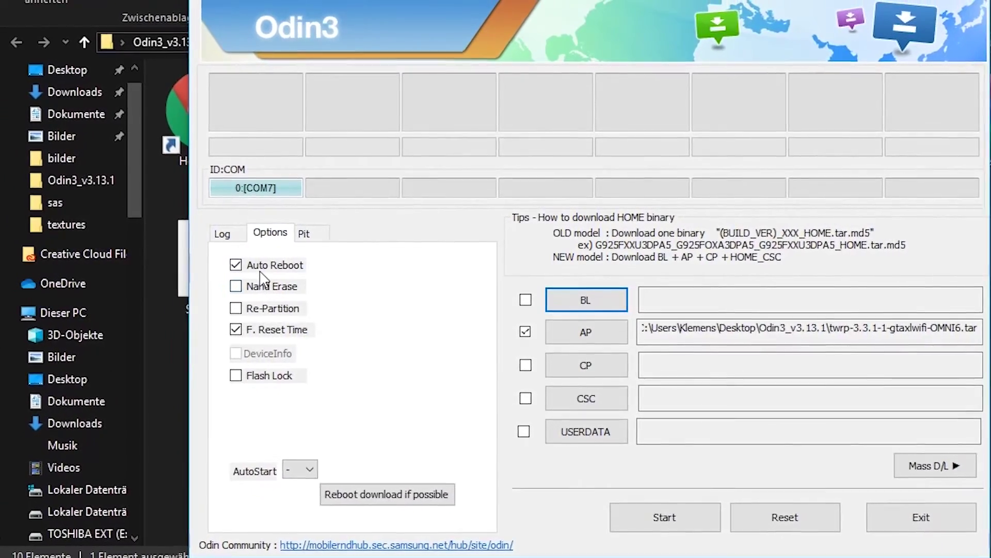
click(226, 264)
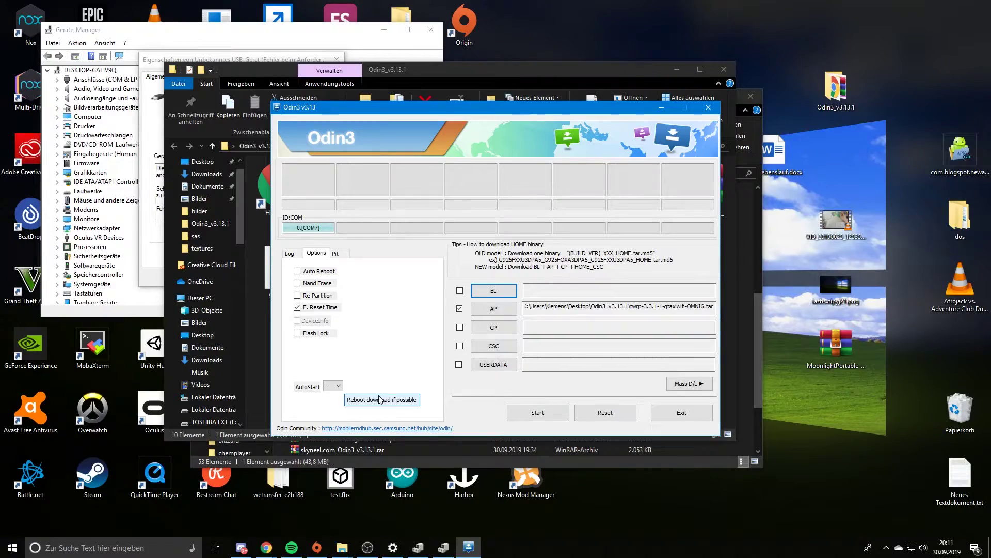
click(530, 413)
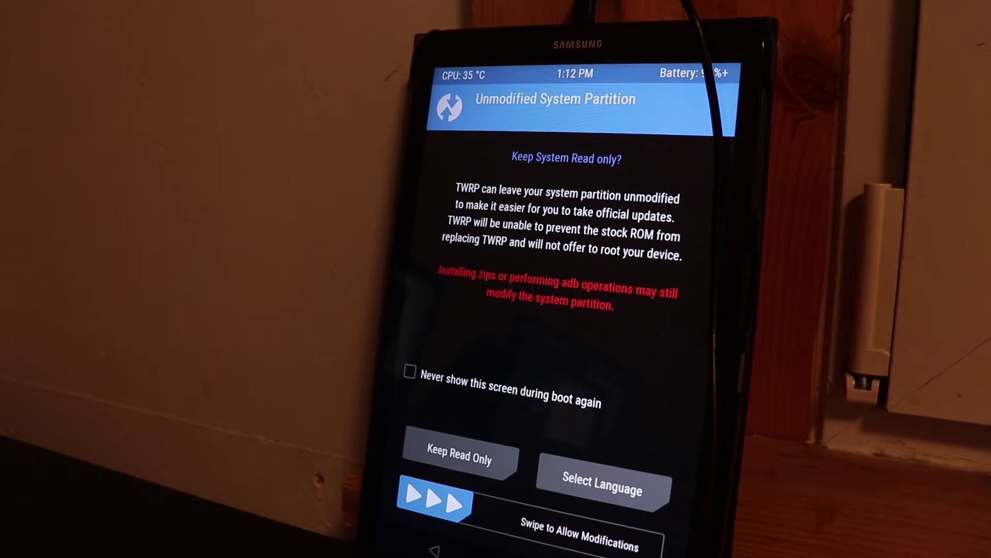
Set TWRP's language to Deutsch and swipe to allow system modifications
click(603, 482)
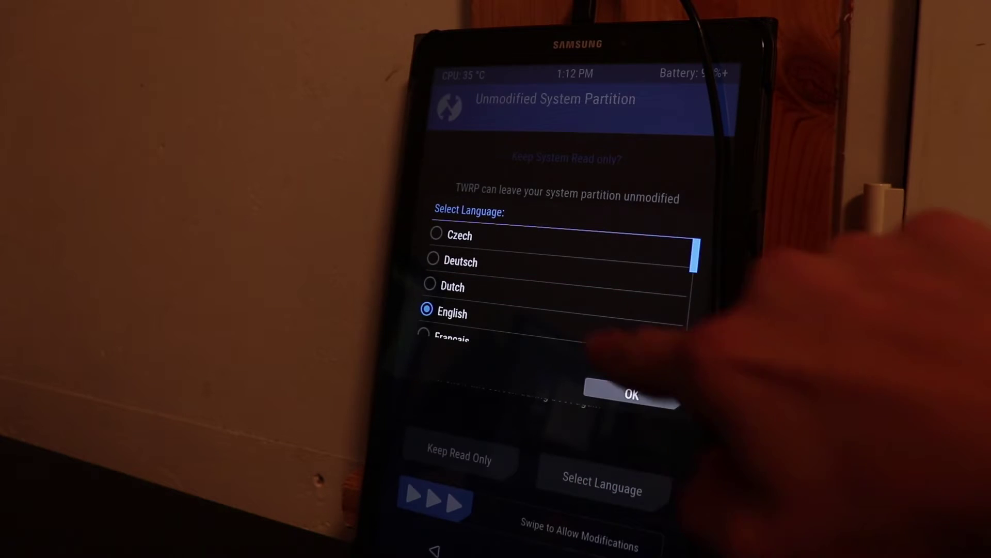
click(542, 261)
click(632, 393)
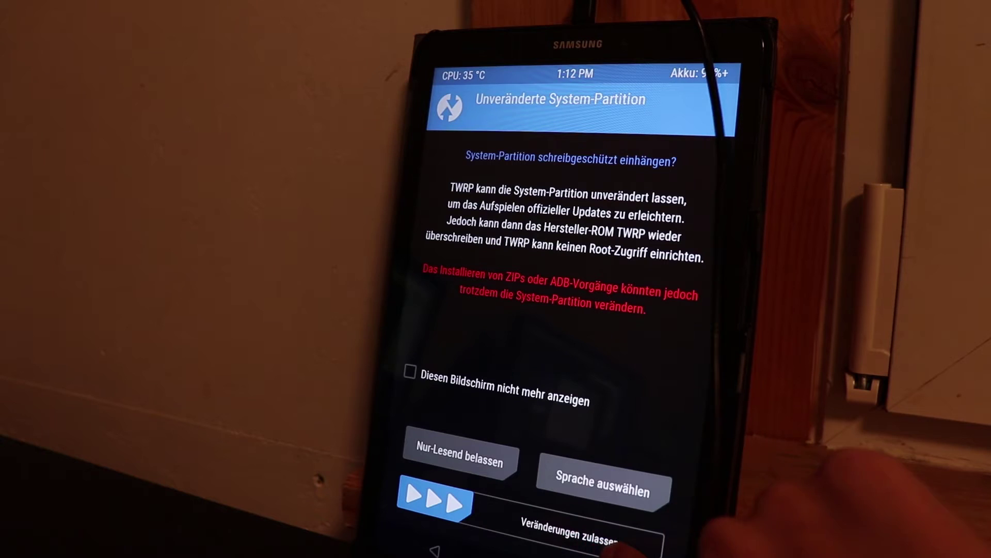
drag(436, 498, 648, 547)
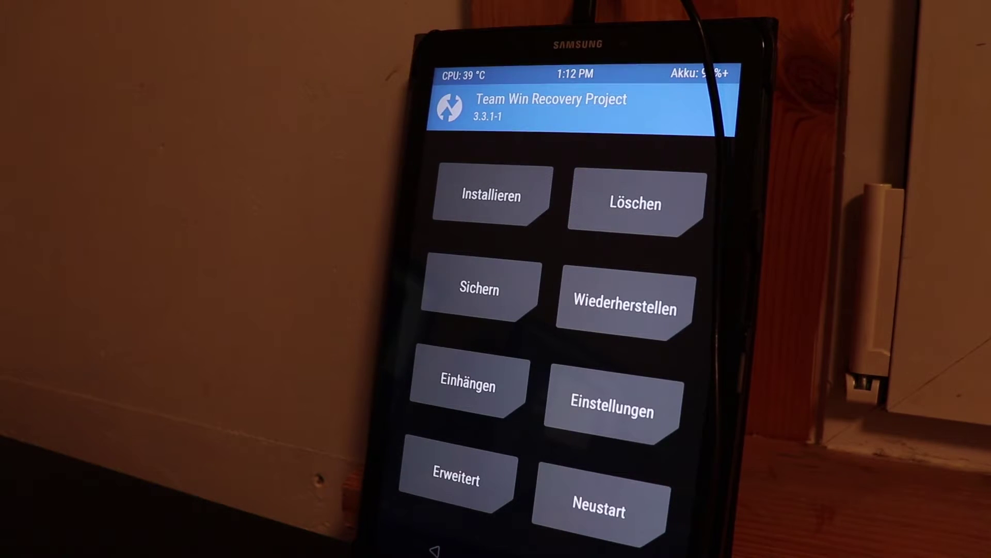
Format the Data partition under Löschen by confirming with 'yes', then return to the wipe screen
click(635, 202)
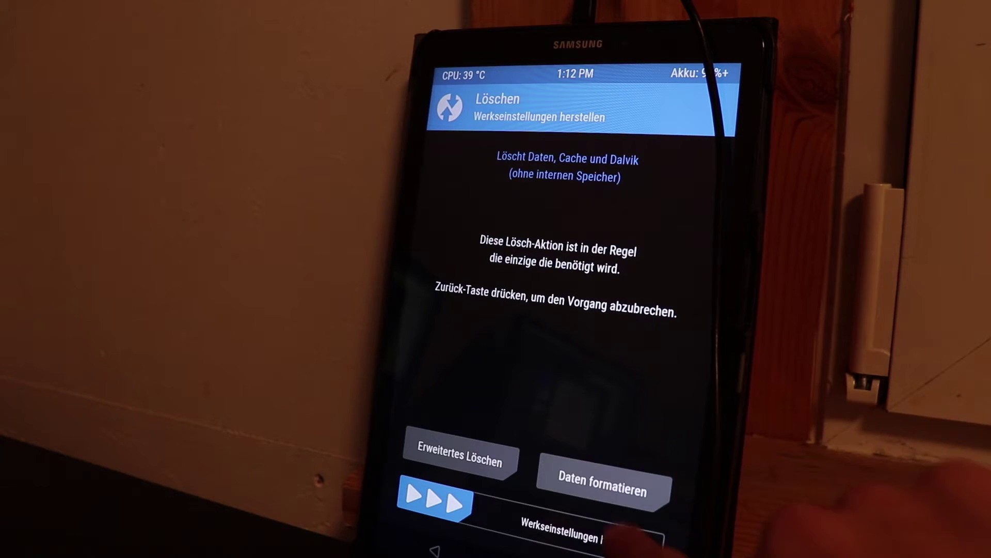
click(603, 485)
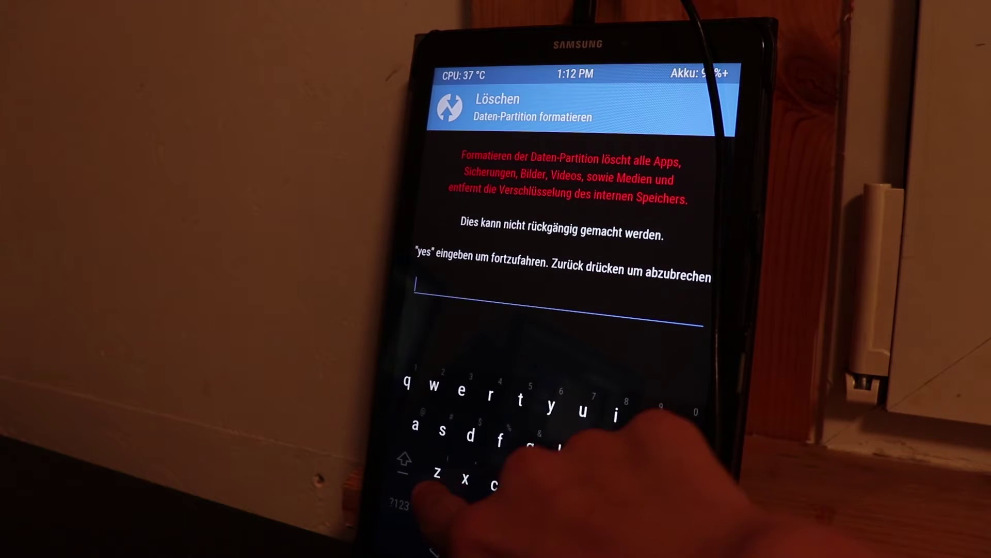
text(yes)
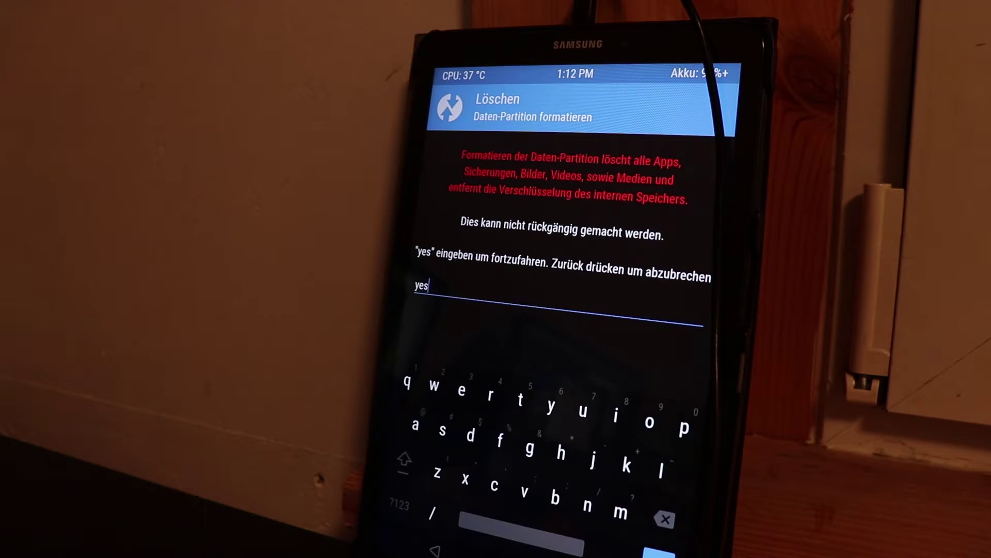
key(Return)
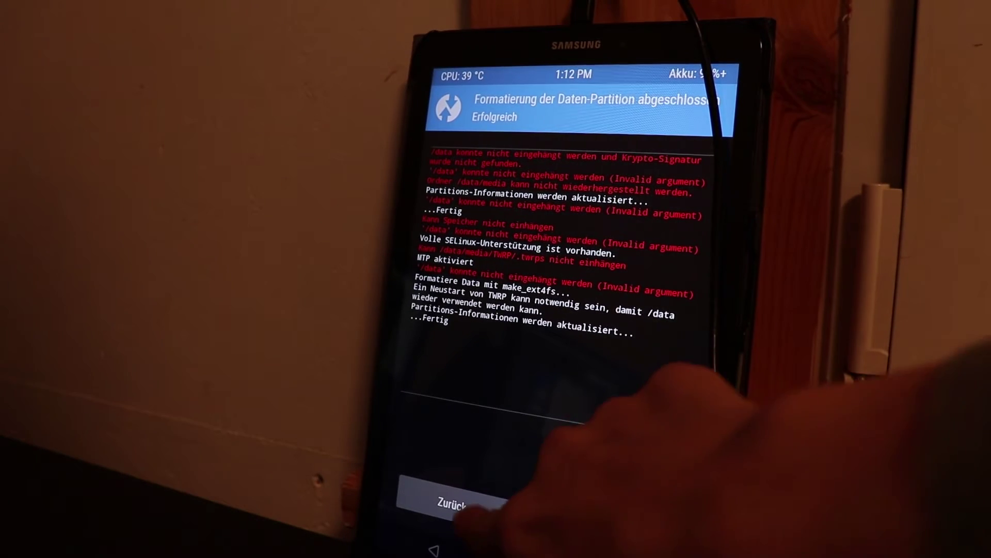
click(451, 503)
click(434, 548)
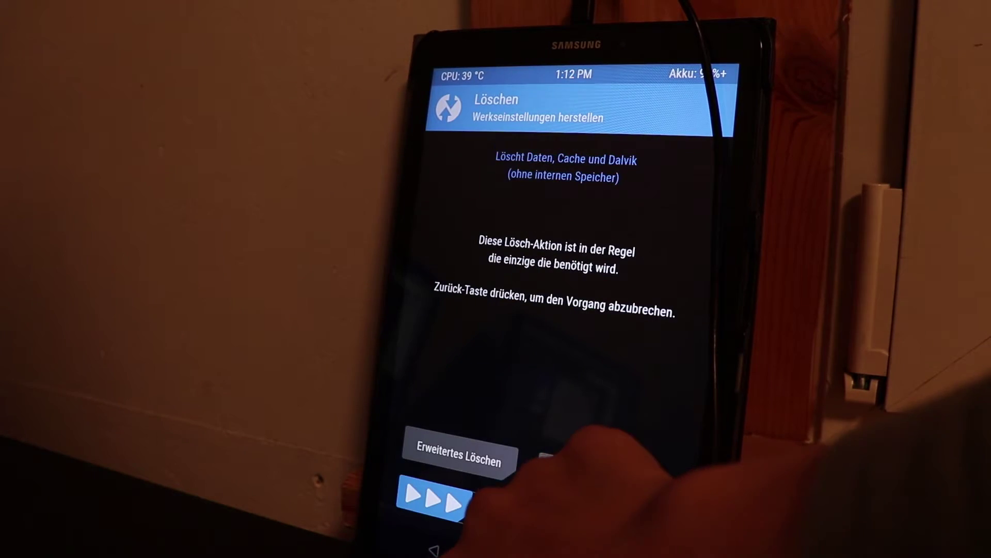
Select Micro SD-Karte as storage under Installieren and swipe to install no-verity-opt-encrypt-6.0.zip
click(433, 549)
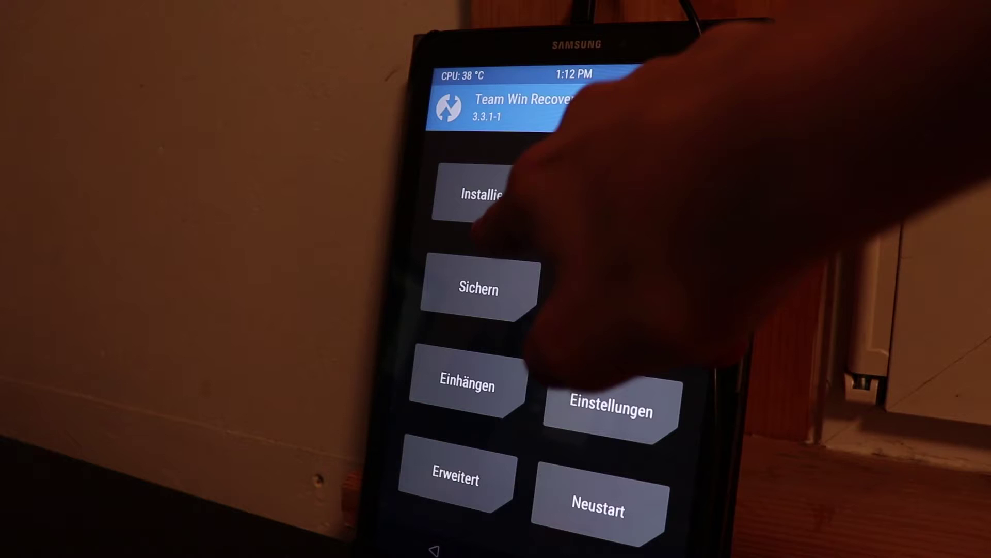
click(475, 195)
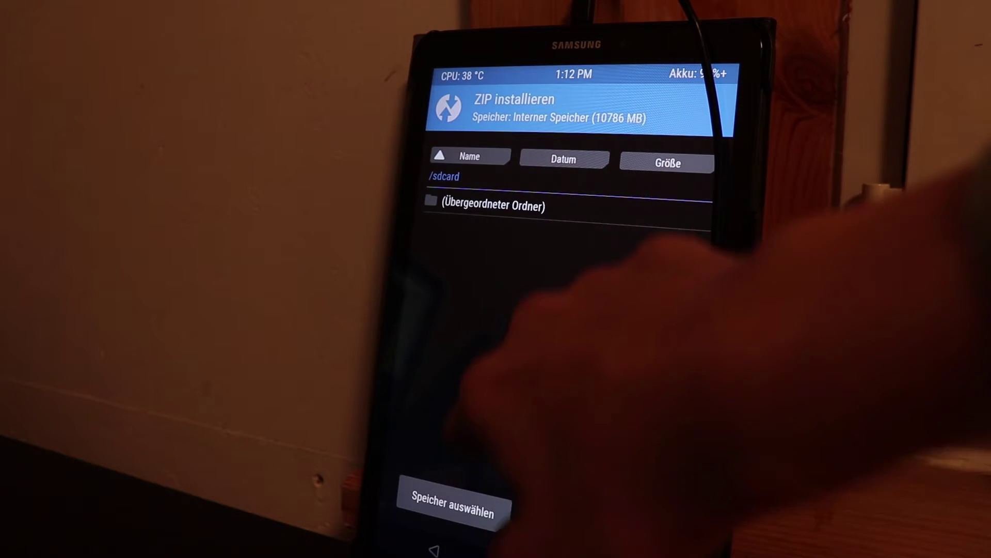
click(453, 503)
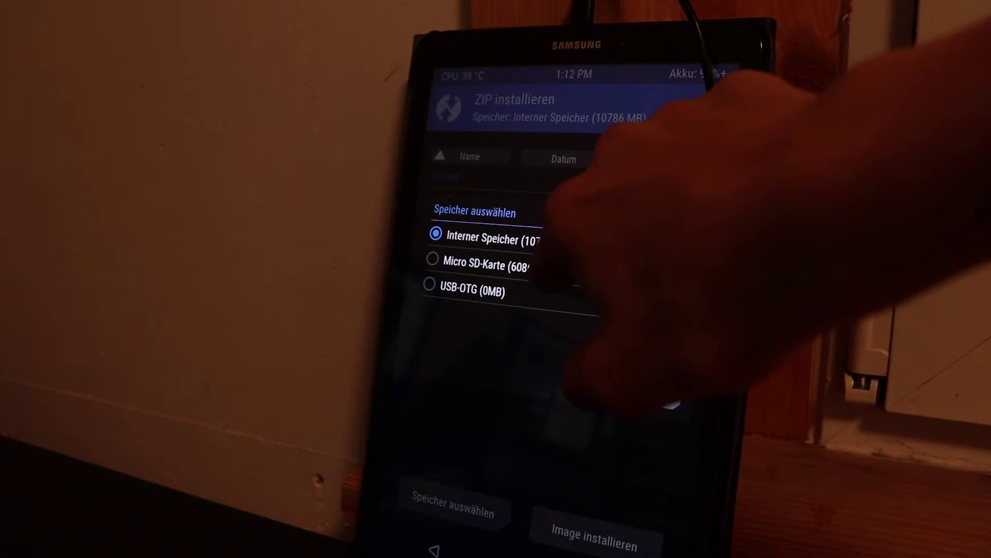
click(485, 265)
click(604, 389)
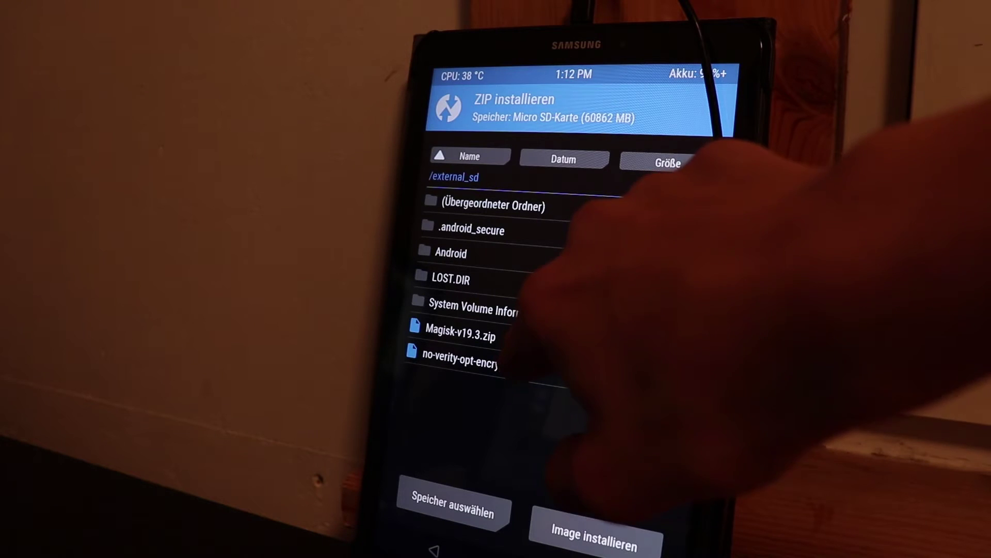
click(465, 359)
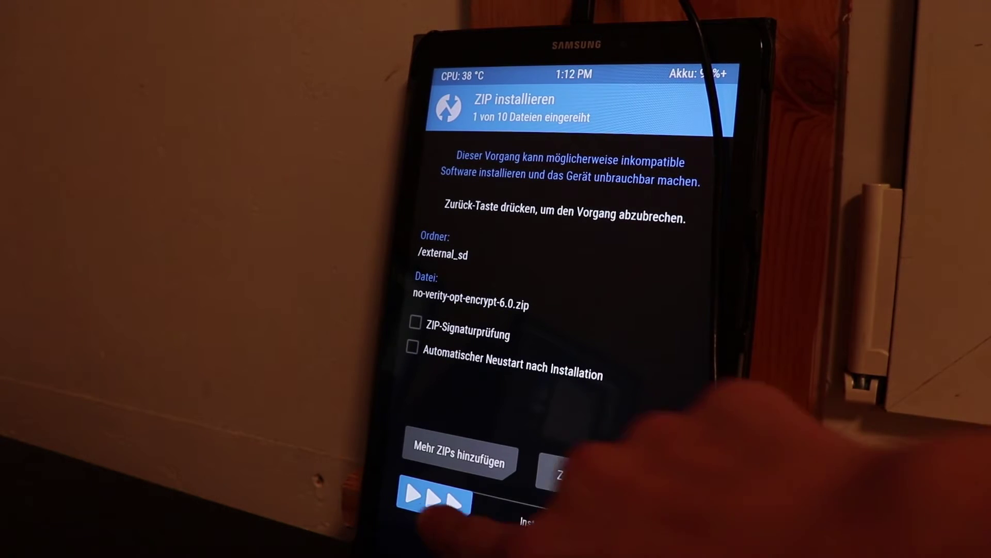
drag(434, 496, 638, 539)
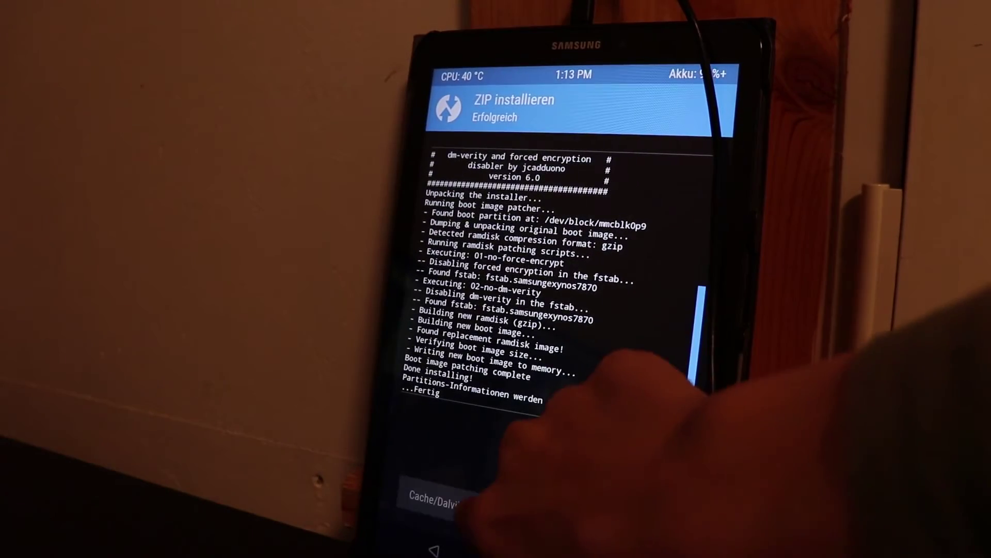
Swipe to wipe Cache/Dalvik, then tap System neustarten to reboot into Android
click(455, 503)
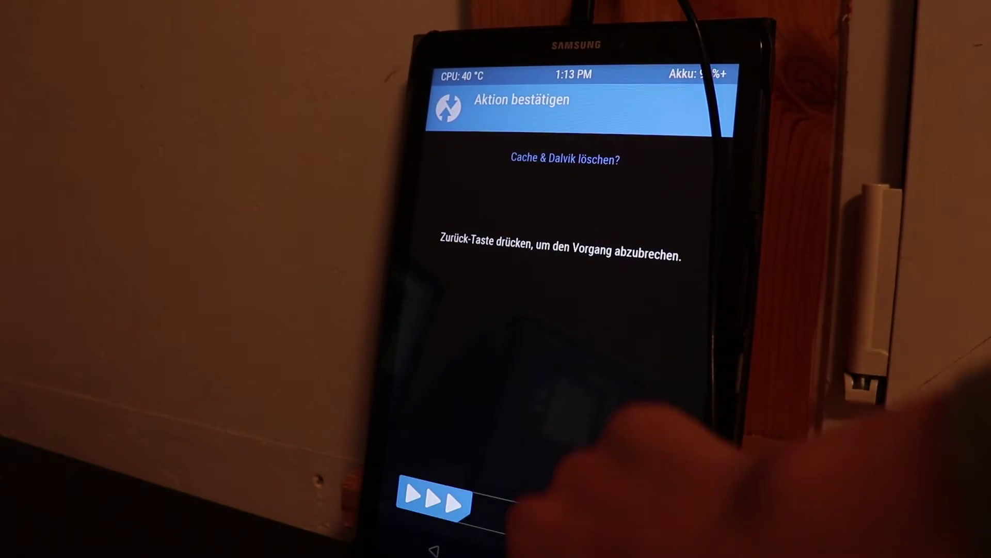
drag(433, 498, 640, 537)
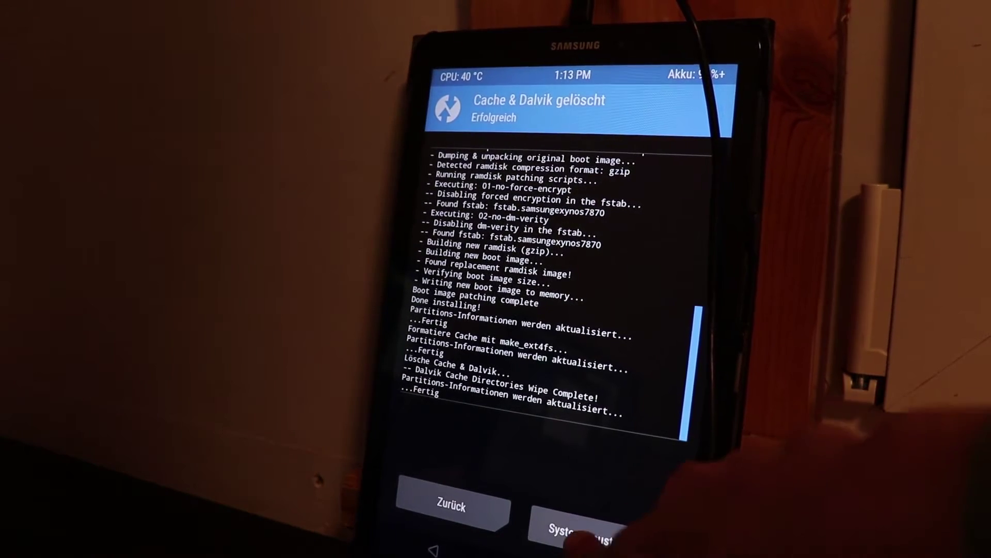
click(597, 534)
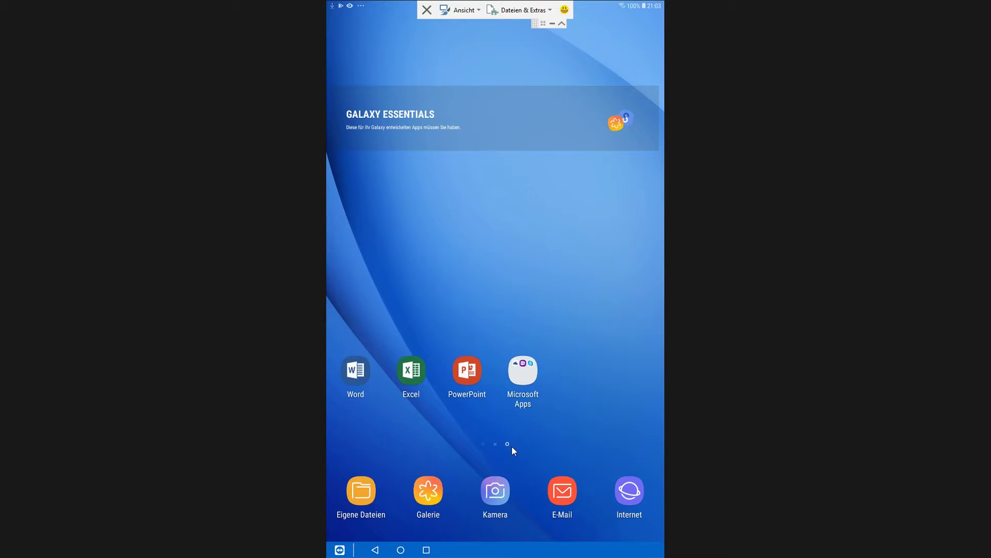
Search the Play Store for 'root checker', install it, and open Root Checker
scroll(513, 450, down, 2)
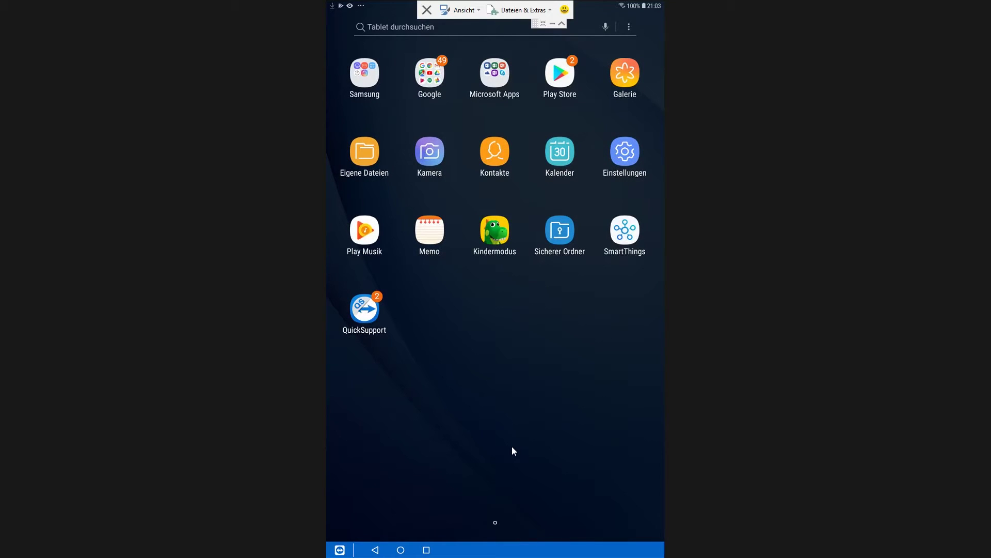
scroll(512, 447, up, 2)
scroll(512, 447, down, 2)
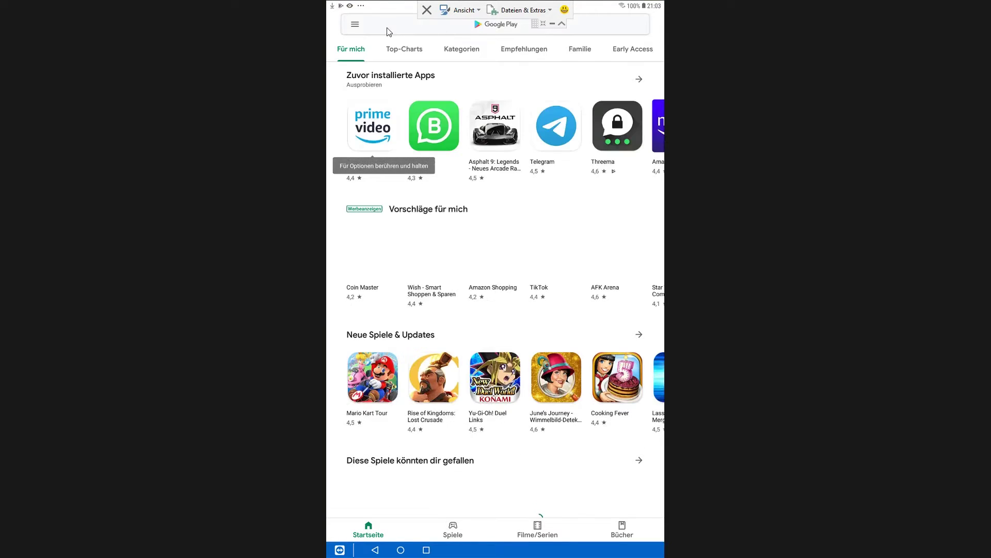
click(468, 31)
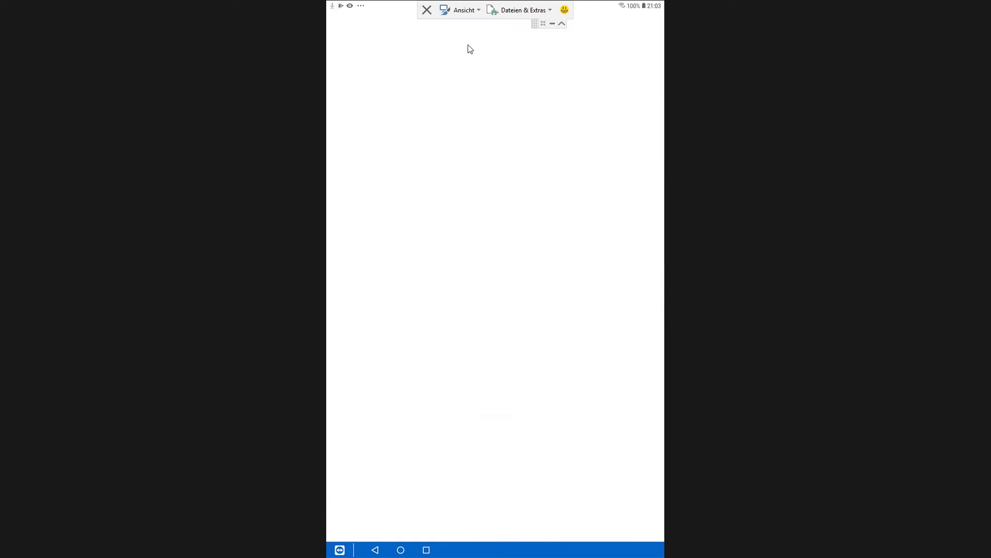
text(root checker)
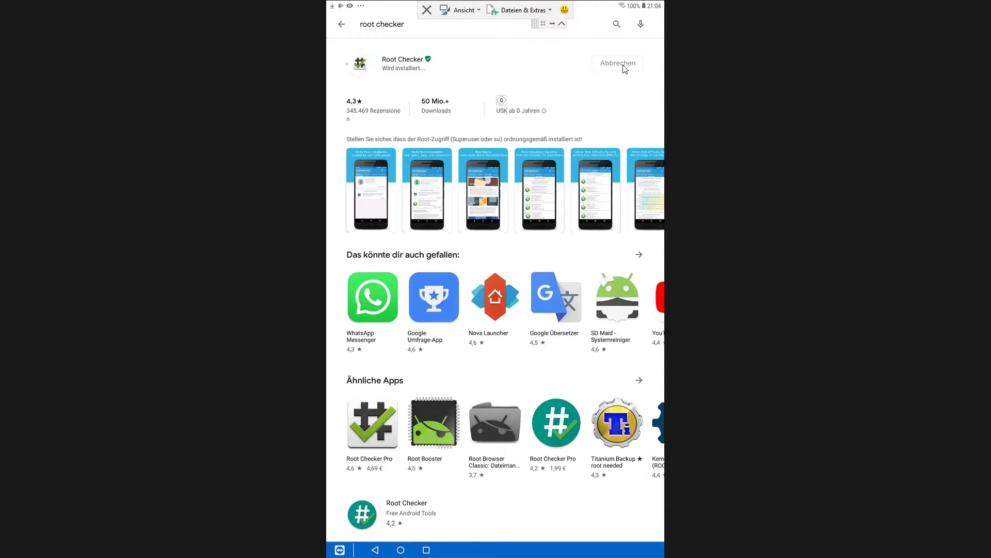
click(625, 67)
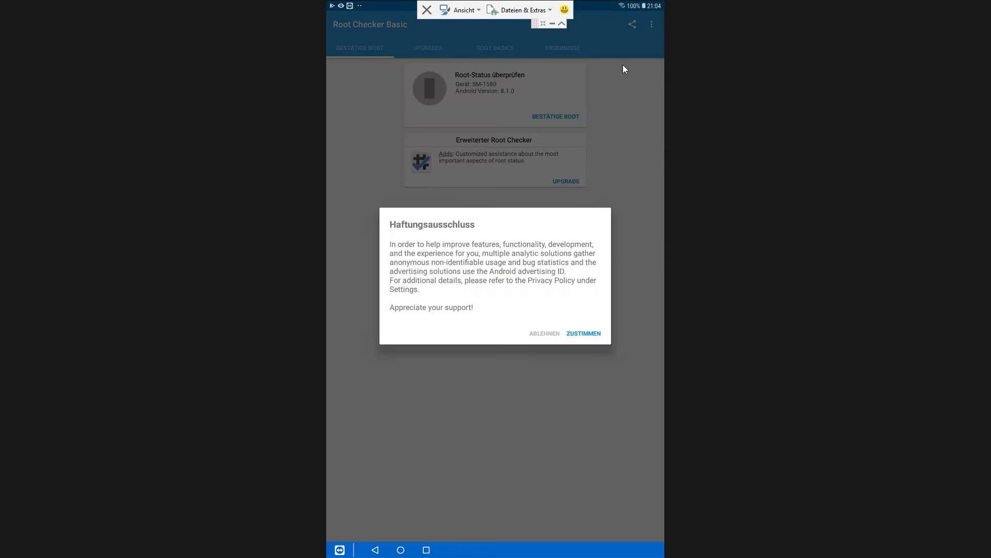
Accept the disclaimer, decline personalised ads, and run BESTÄTIGE ROOT to check root status
click(582, 333)
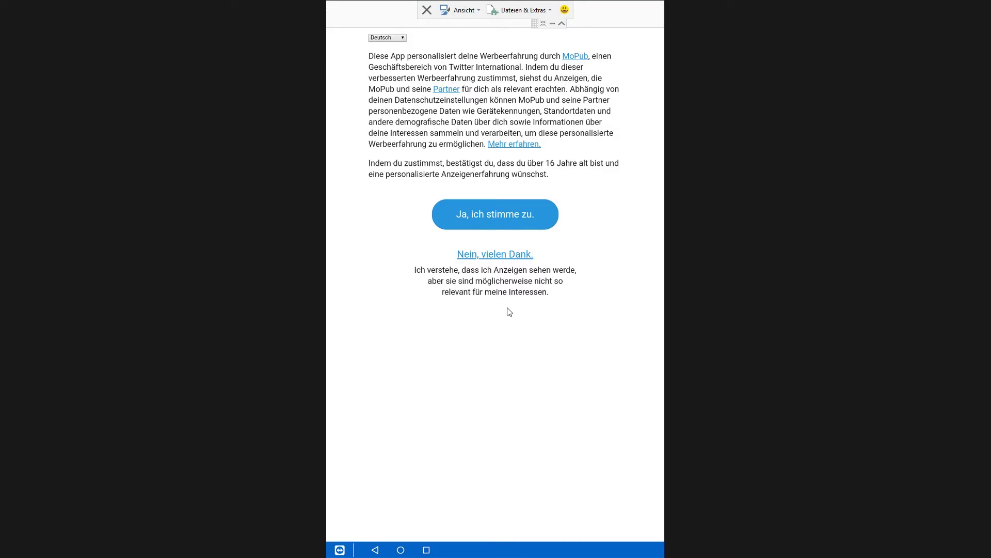
click(496, 256)
click(494, 523)
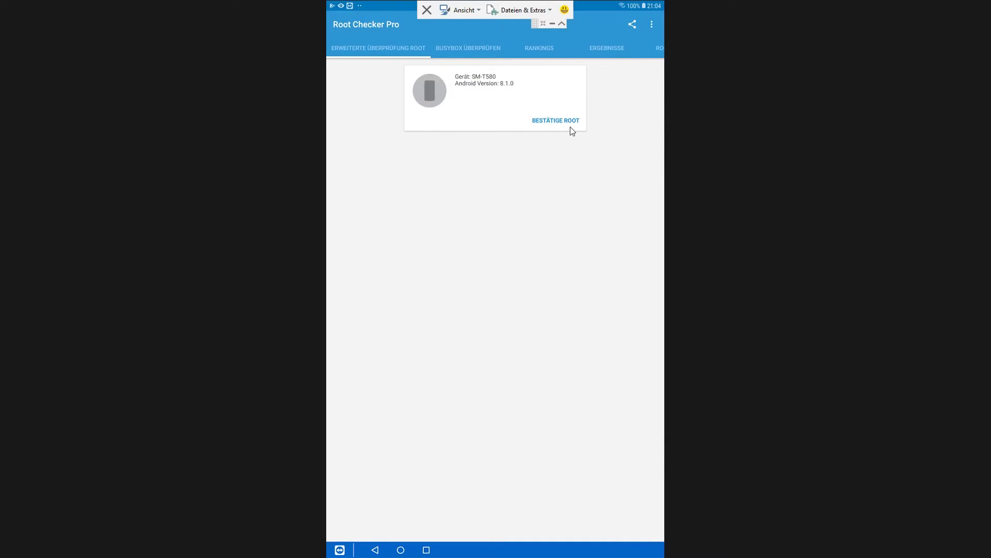
click(556, 121)
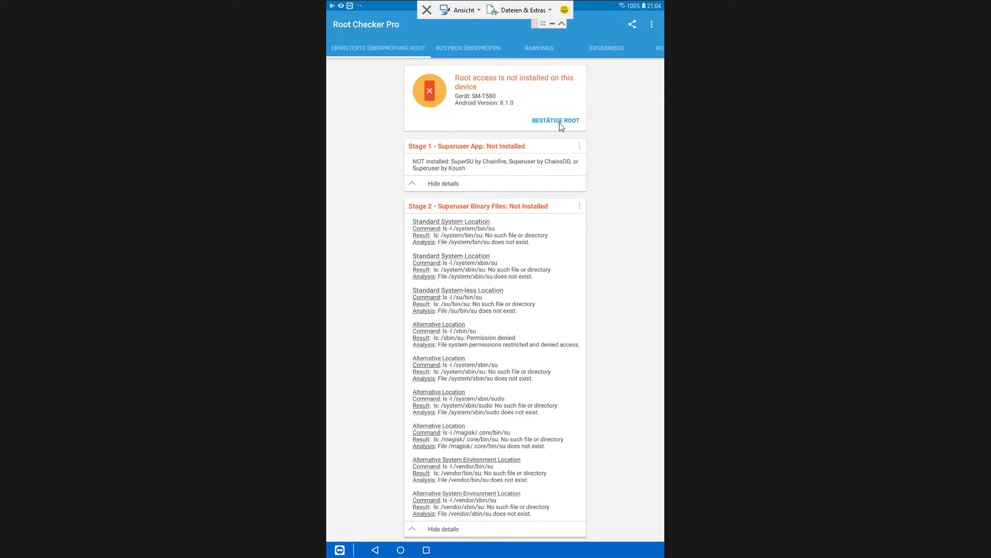
Return from Root Checker to the tablet's home screen
click(399, 549)
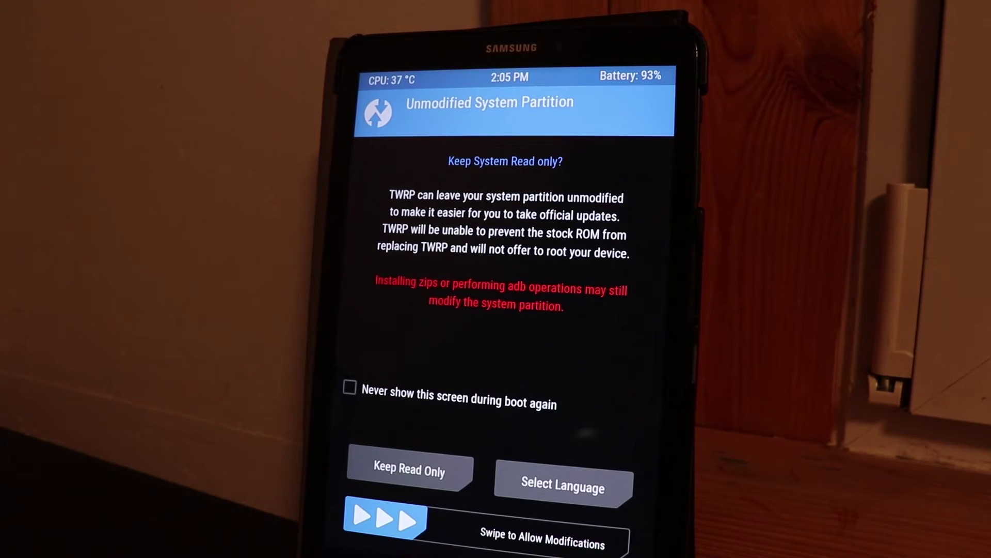
Allow TWRP modifications and flash Magisk-v19.3.zip from the micro SD card
drag(372, 517, 635, 519)
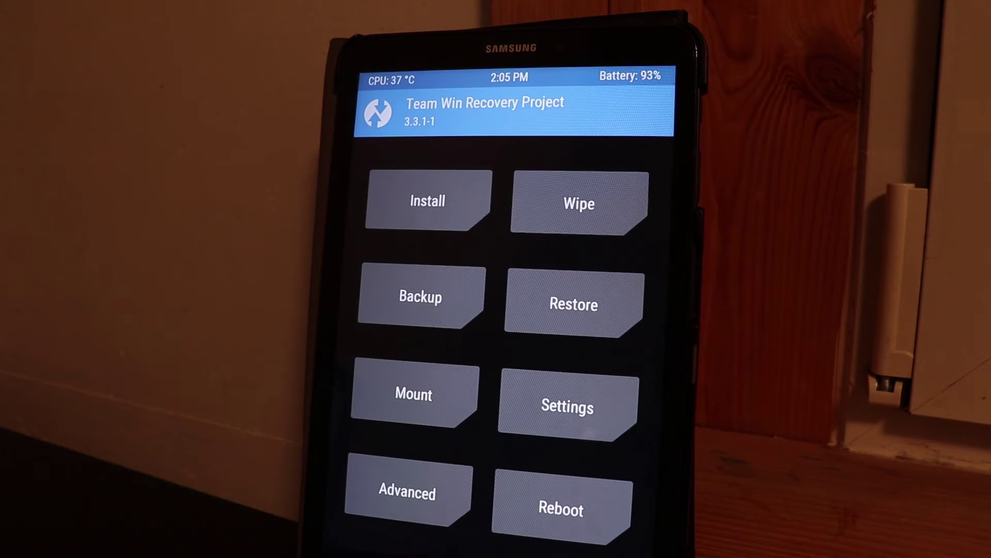
click(428, 200)
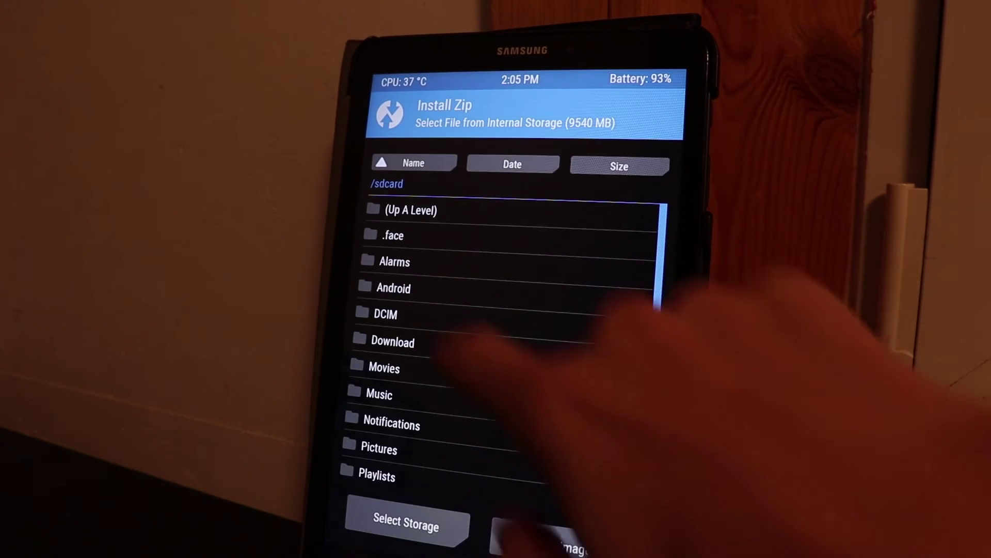
click(406, 521)
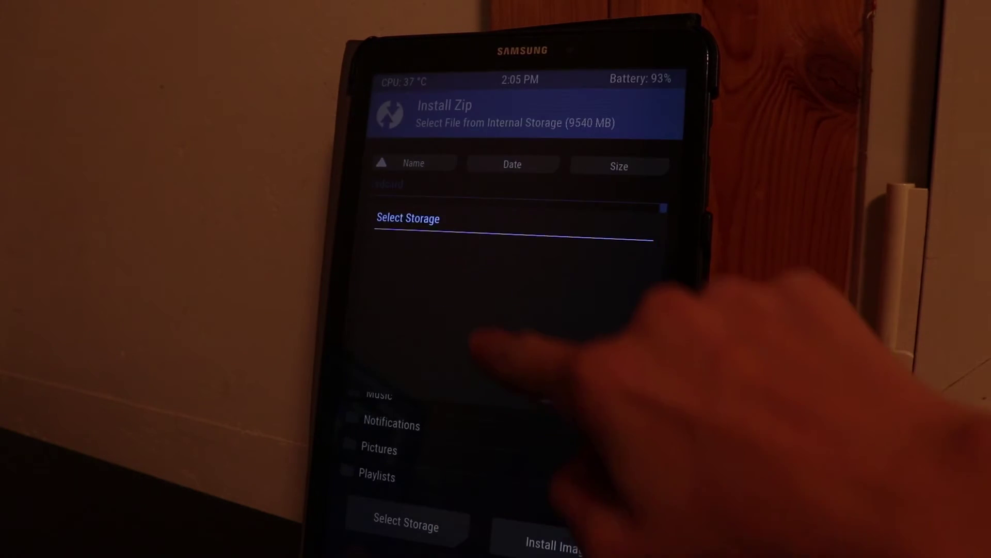
click(464, 273)
click(574, 396)
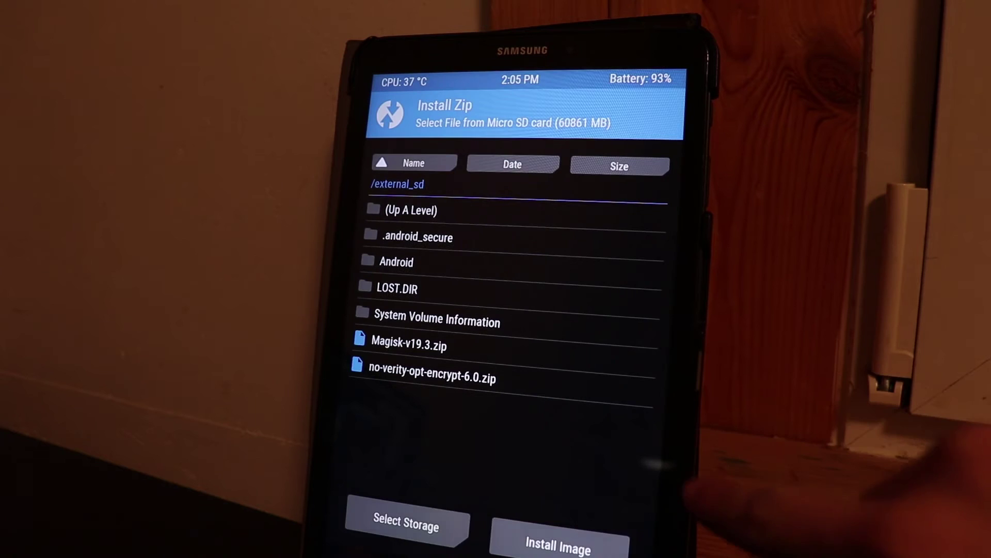
click(408, 342)
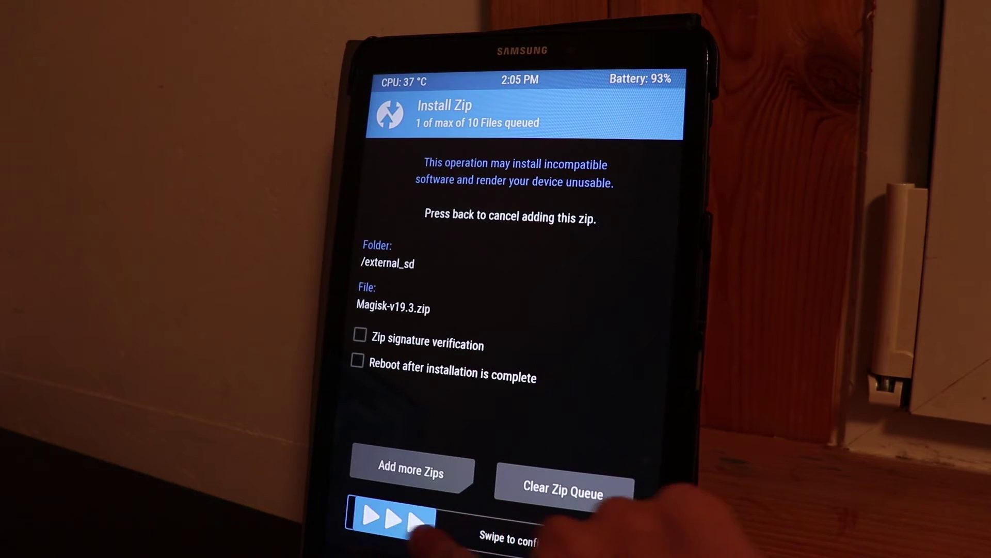
drag(386, 519, 583, 542)
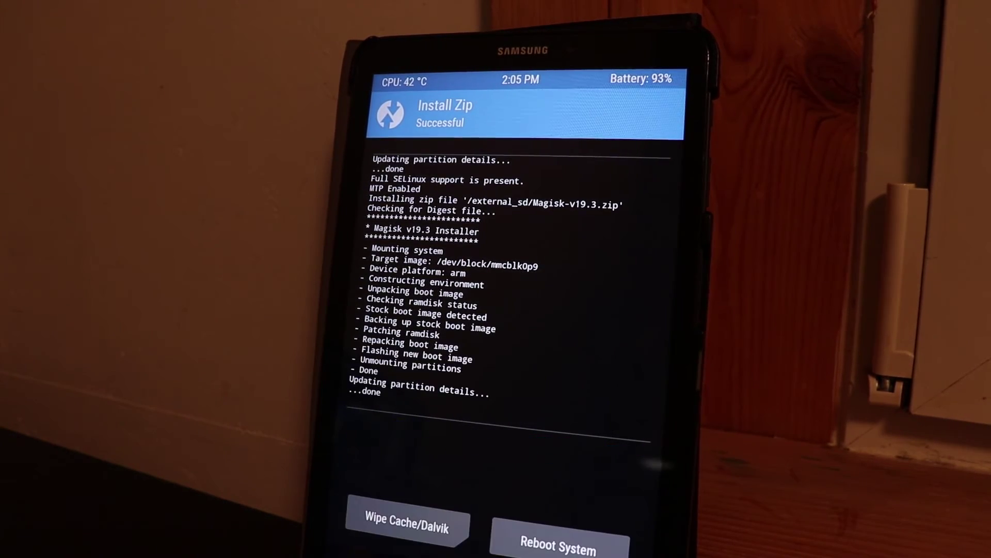
Wipe cache and Dalvik, then reboot to Android without installing the TWRP app
click(394, 516)
drag(394, 516, 604, 538)
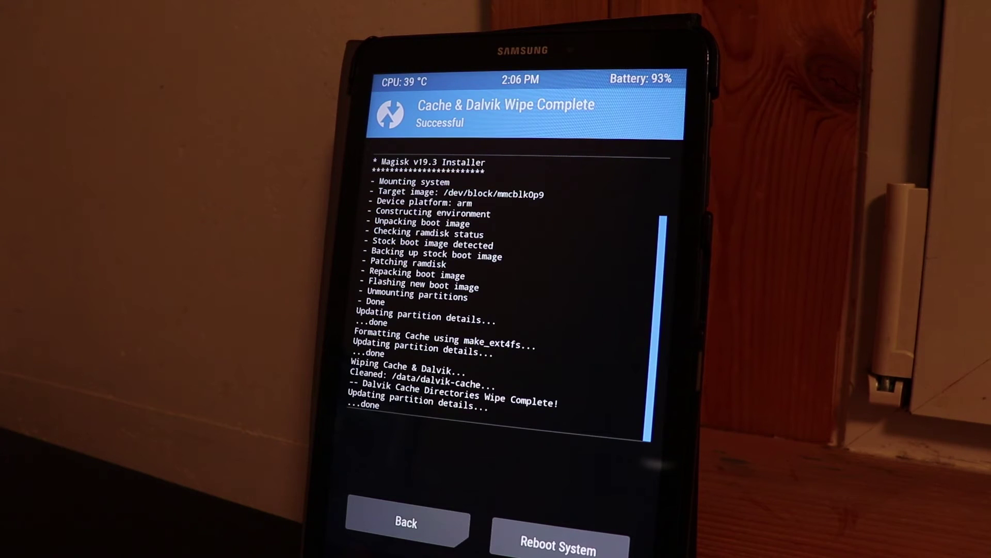
click(559, 543)
click(416, 424)
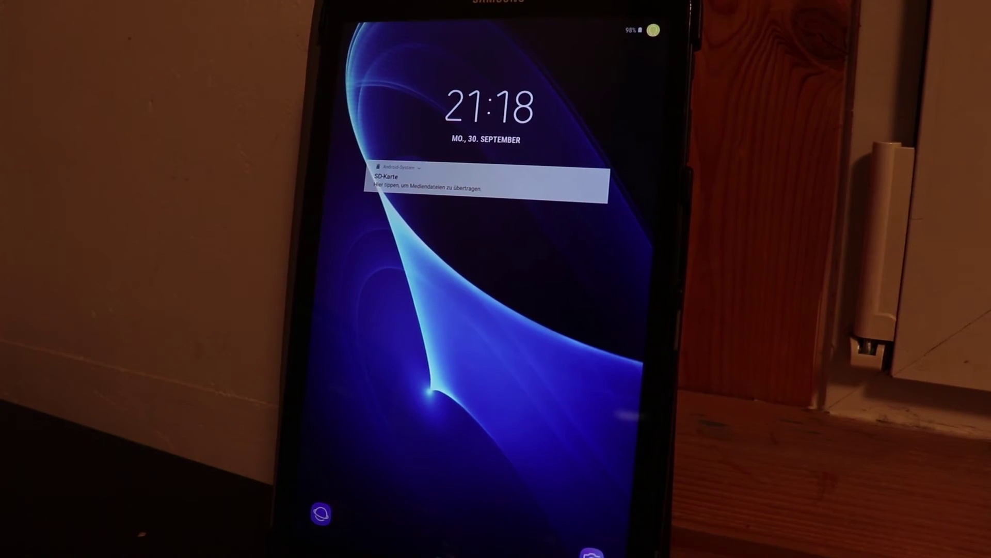
Unlock the tablet and launch Magisk Manager from the app drawer
drag(597, 432, 666, 155)
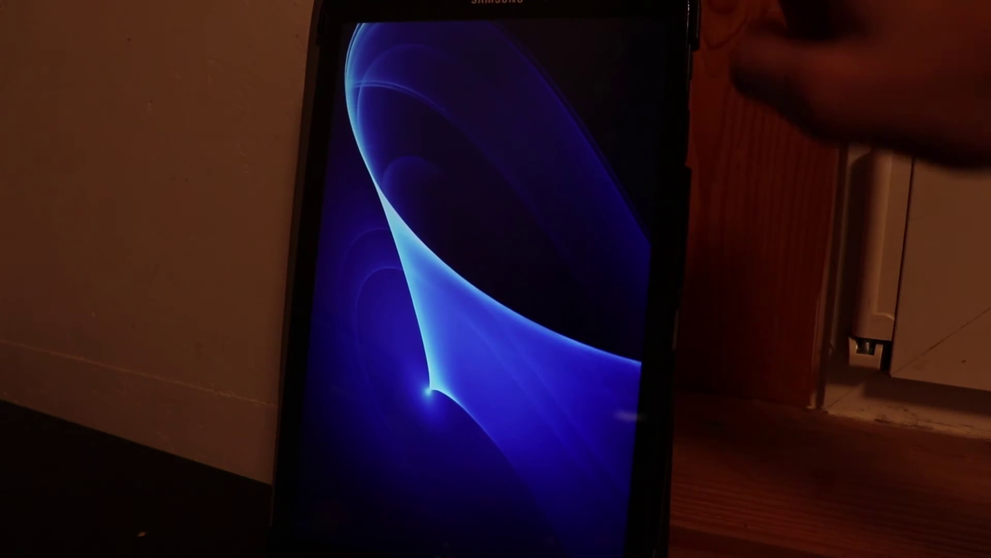
drag(666, 77, 594, 464)
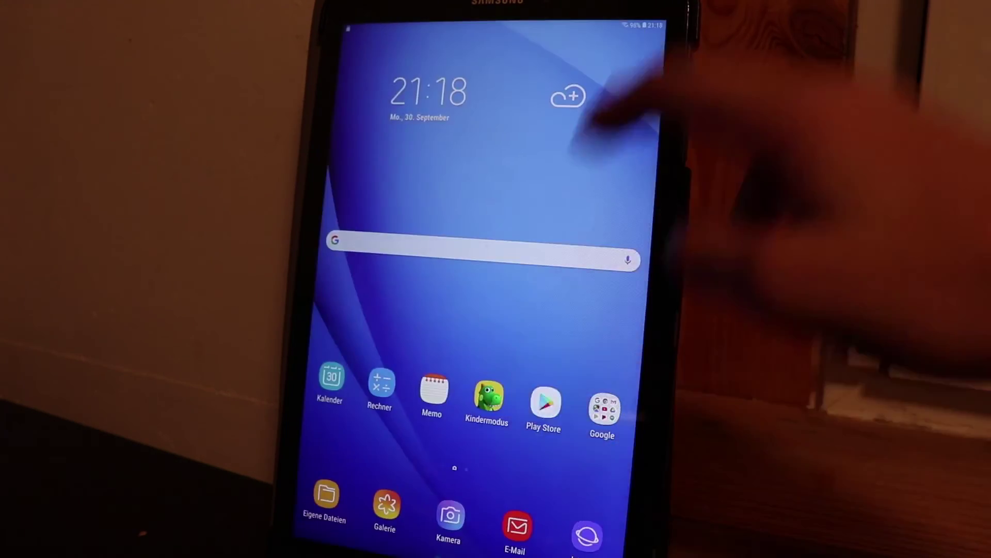
drag(630, 57, 454, 346)
click(467, 325)
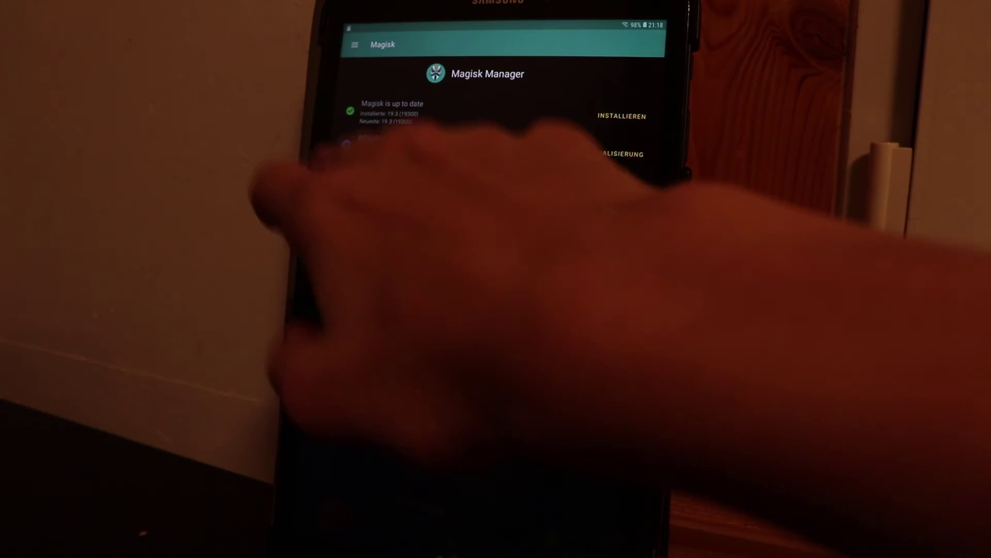
Leave Magisk Manager for the home screen and reopen the app drawer
key(Escape)
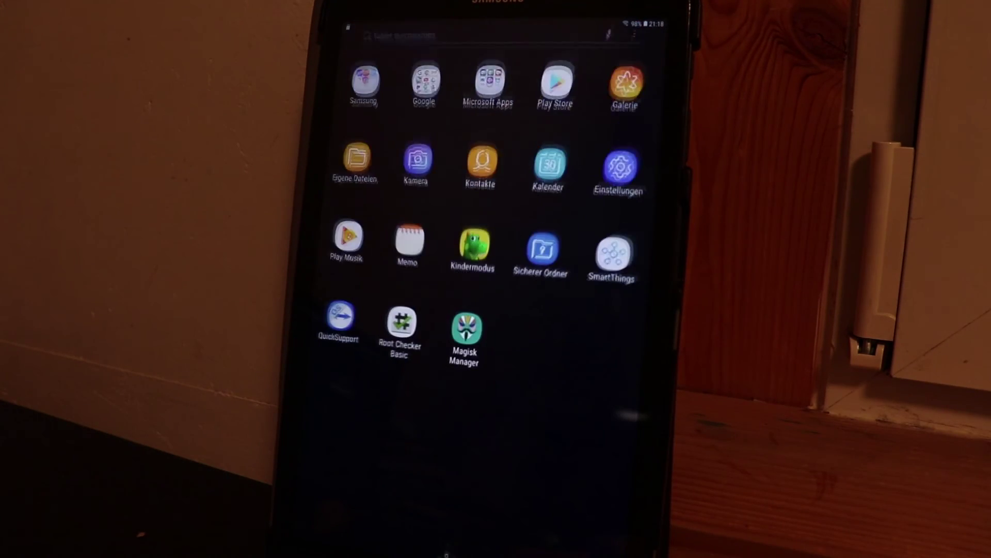
key(Escape)
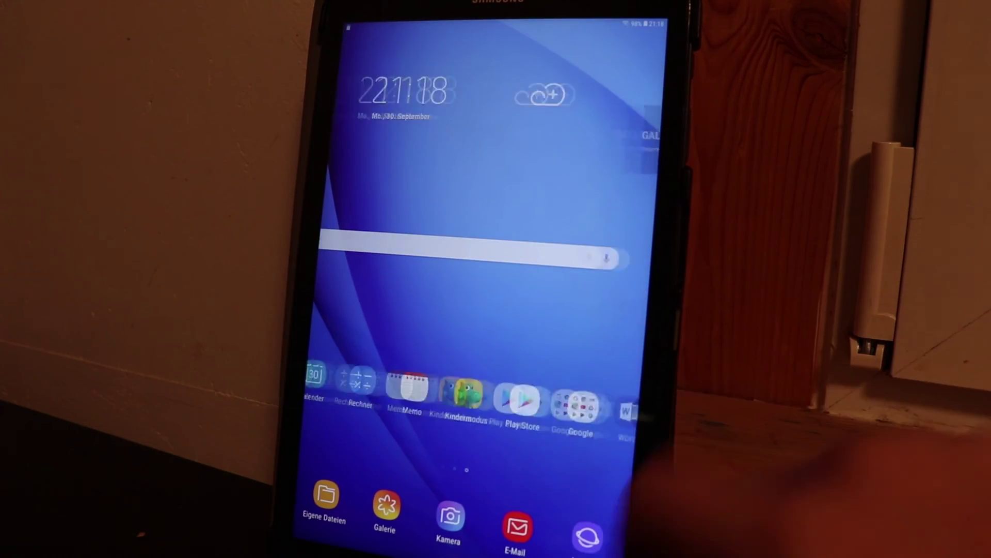
drag(486, 413, 485, 233)
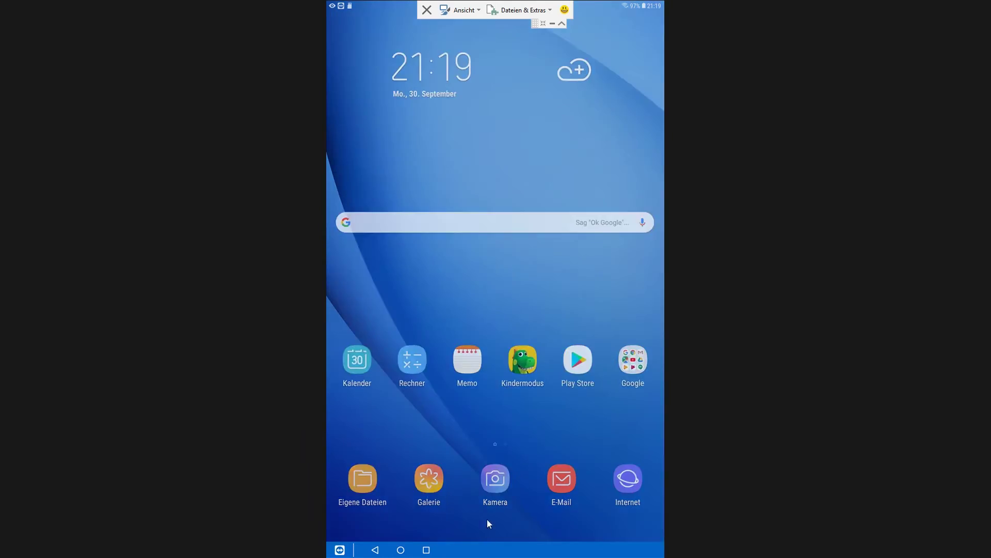
drag(487, 519, 441, 342)
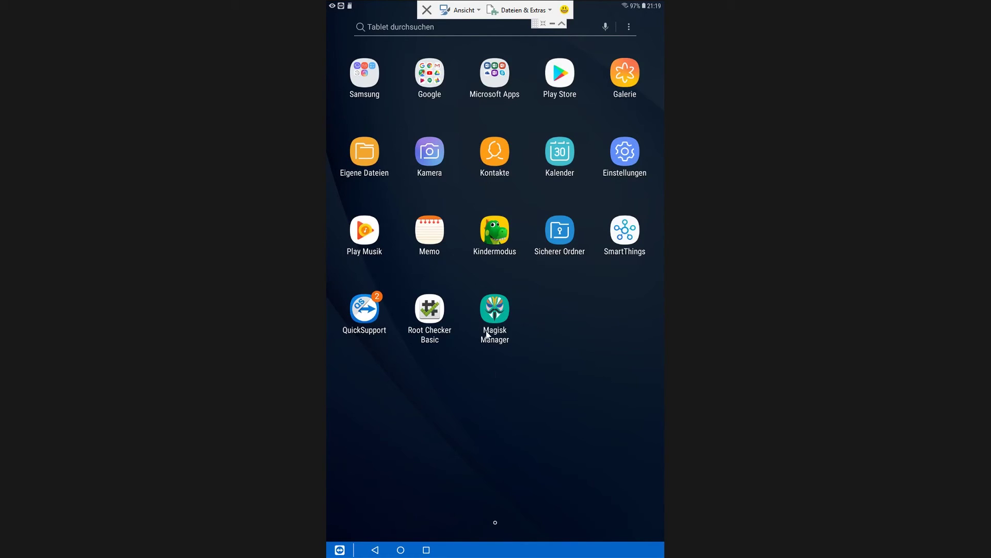
Check that Magisk Manager reports Magisk 19.3 up to date, then launch Root Checker Basic
click(497, 314)
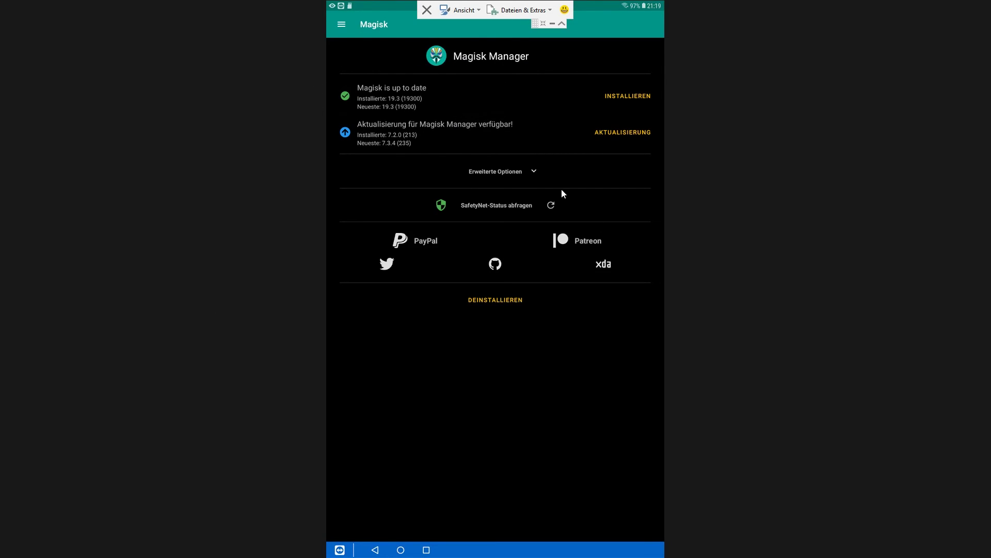
click(401, 550)
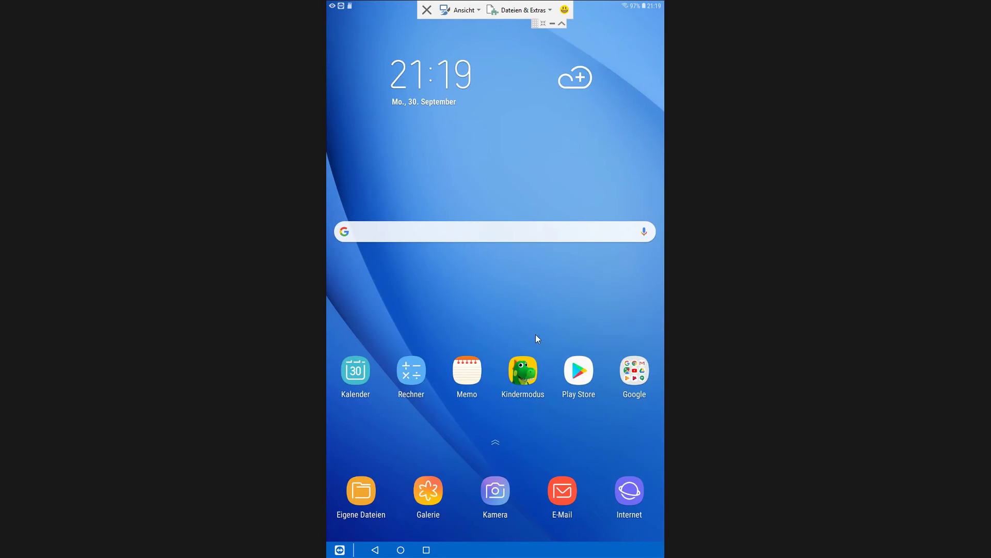
drag(528, 172, 509, 367)
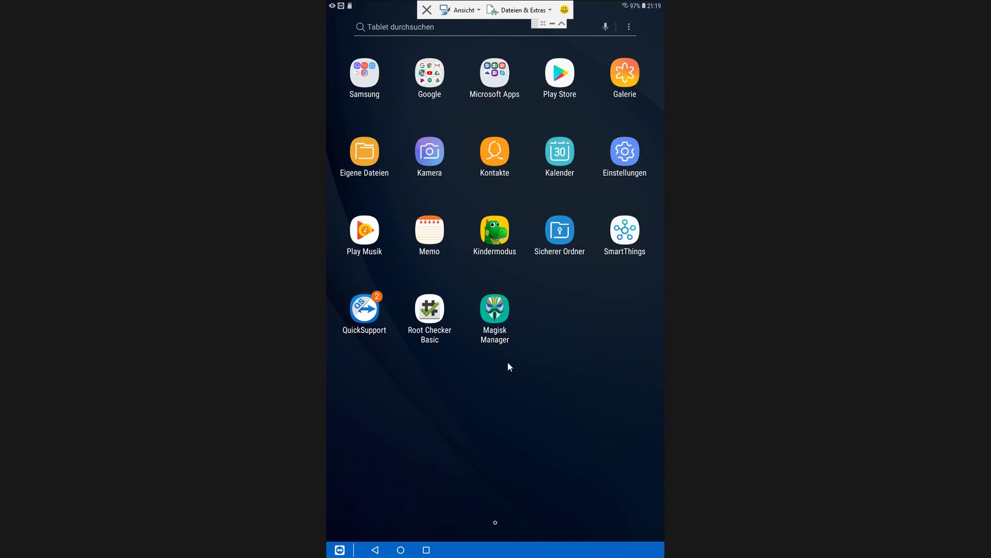
click(428, 308)
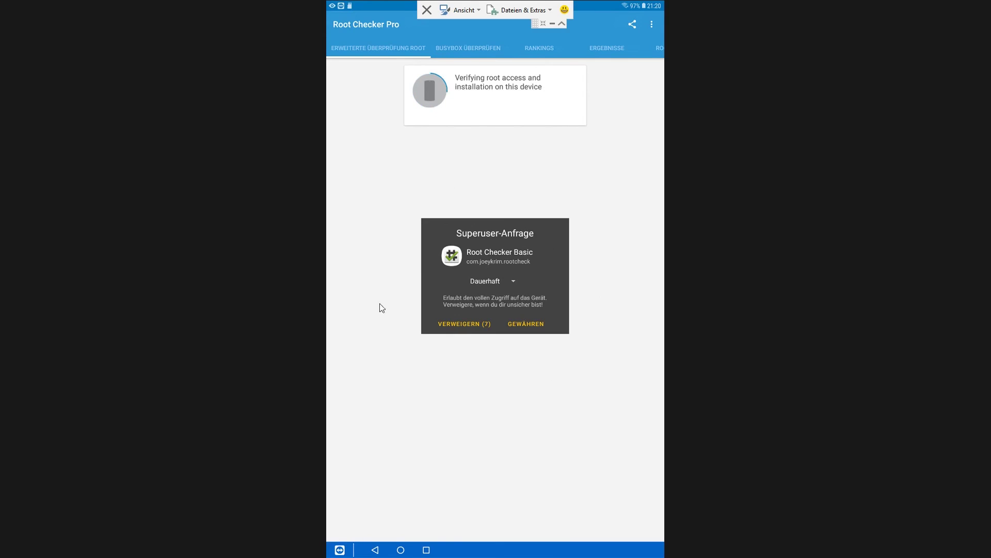
Grant Root Checker Basic superuser access via GEWÄHREN and scroll through its root-confirmed results
click(522, 325)
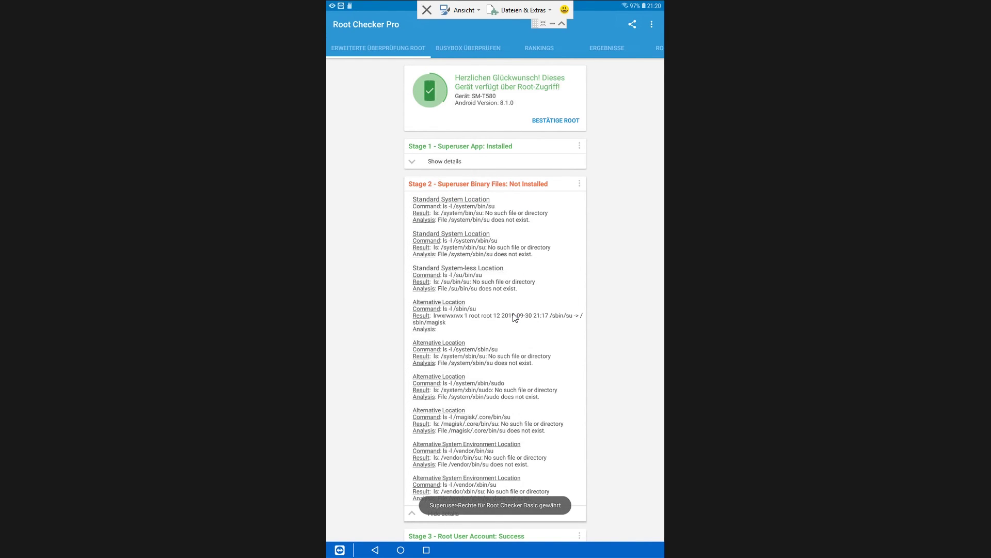
scroll(578, 283, down, 5)
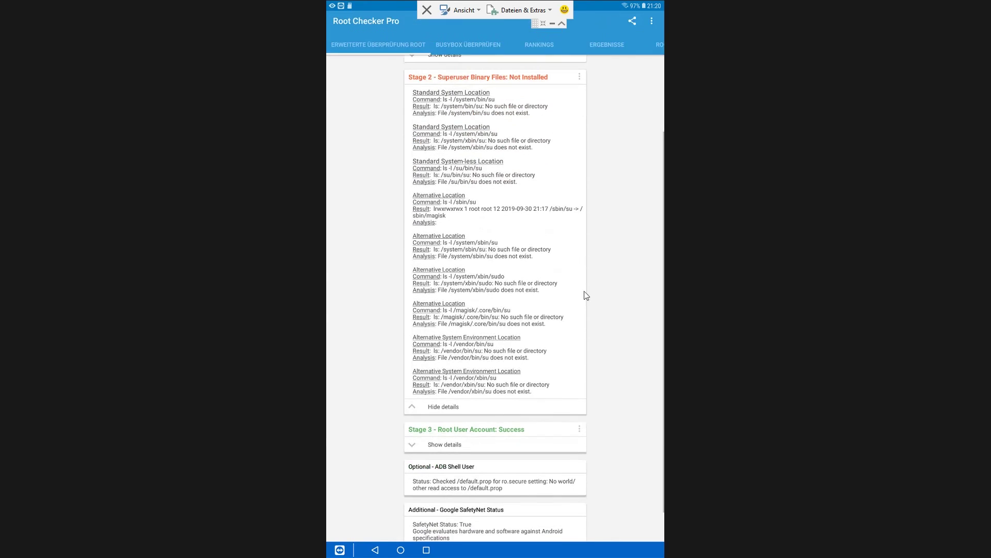
scroll(543, 333, down, 1)
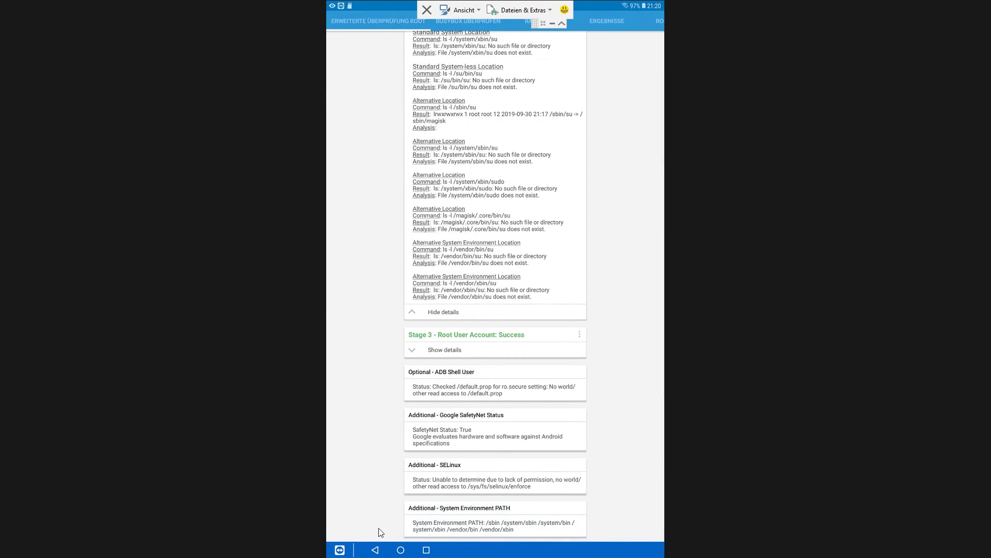
click(399, 550)
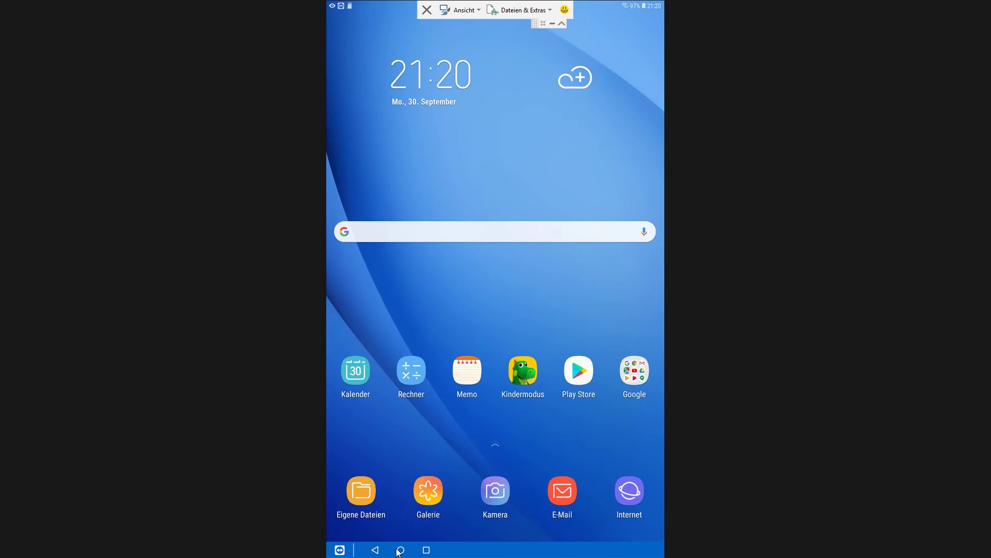
drag(568, 255, 741, 267)
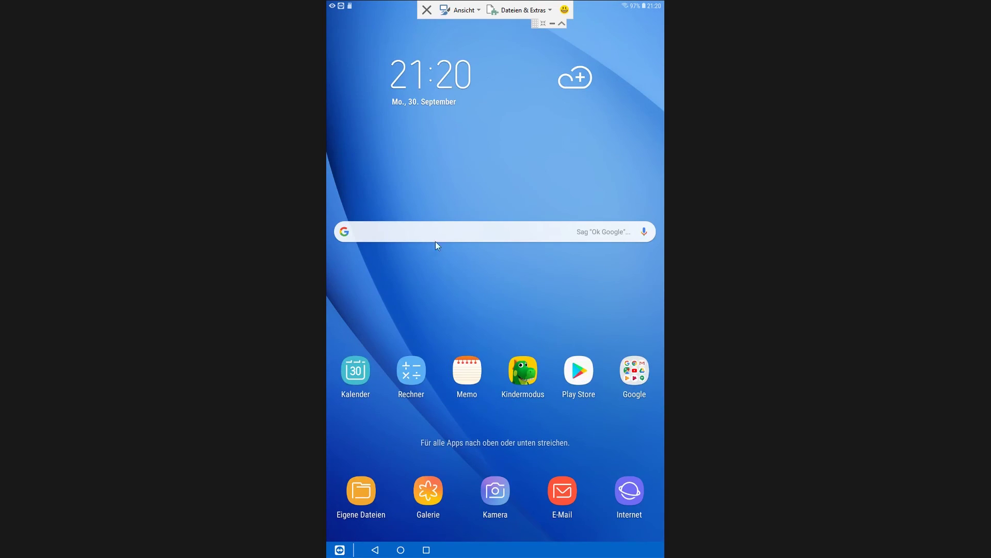
drag(435, 240, 384, 310)
click(403, 550)
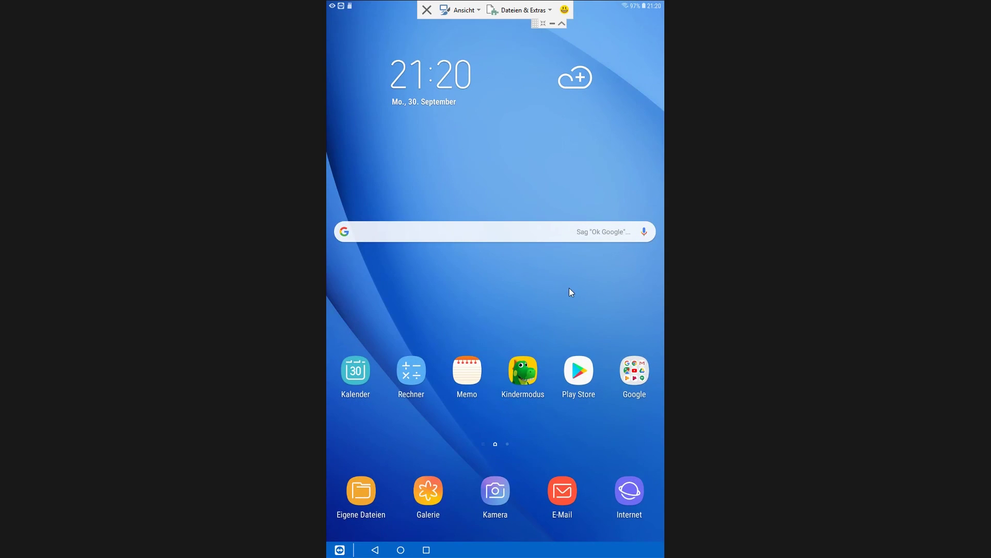
drag(570, 290, 287, 295)
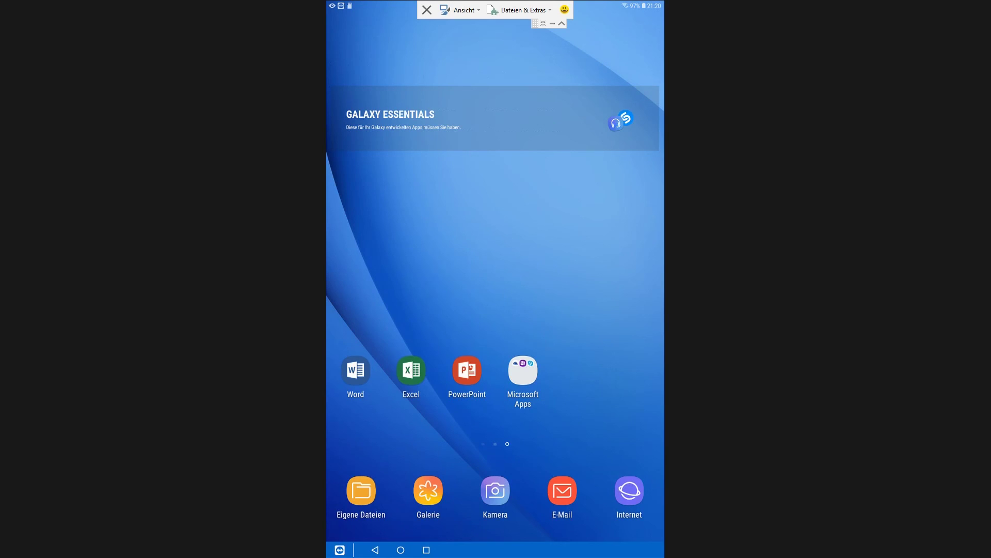
click(402, 549)
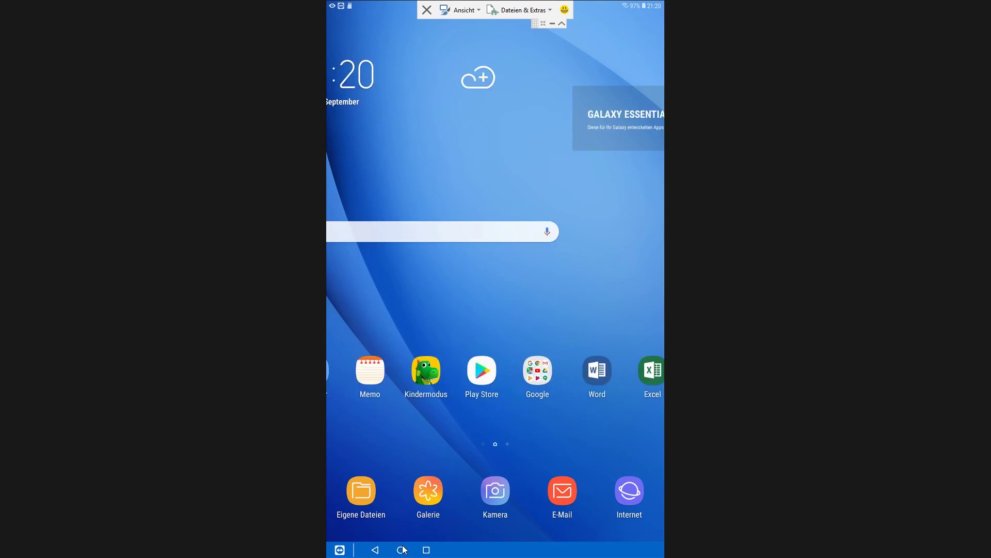